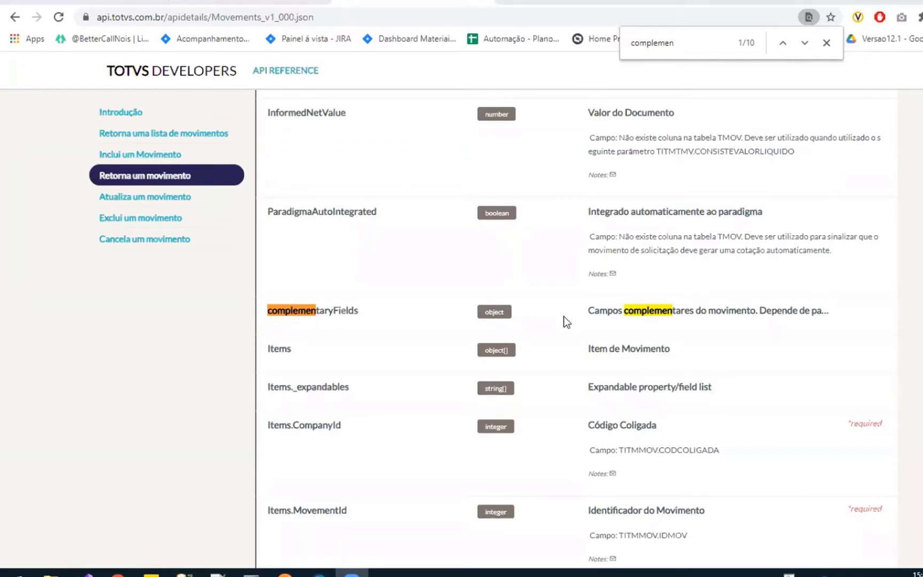
Find the complementaryFields entry in the Movements API reference and highlight its name
{"action": "scroll", "coordinate": [563, 316], "scroll_direction": "down", "scroll_amount": 1}
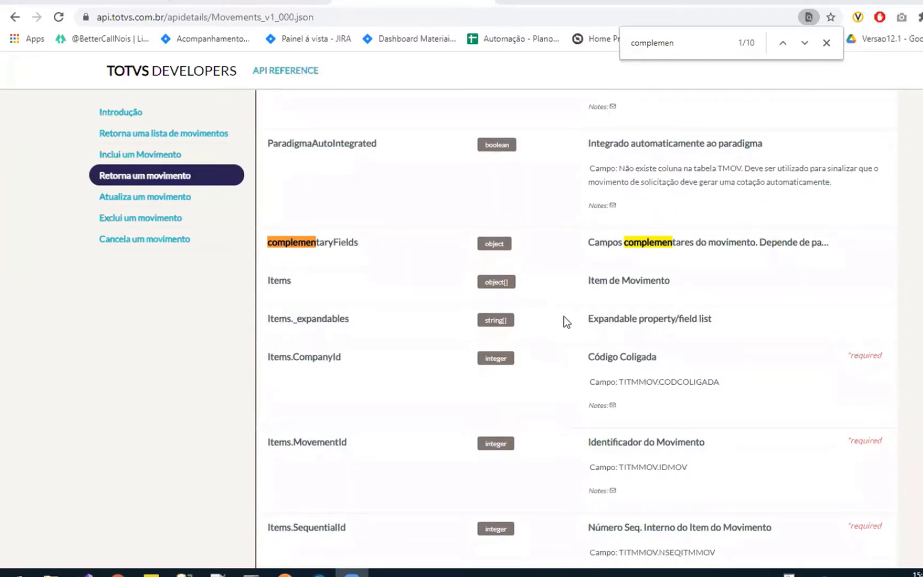
{"action": "scroll", "coordinate": [563, 317], "scroll_direction": "up", "scroll_amount": 3}
{"action": "scroll", "coordinate": [316, 376], "scroll_direction": "down", "scroll_amount": 1}
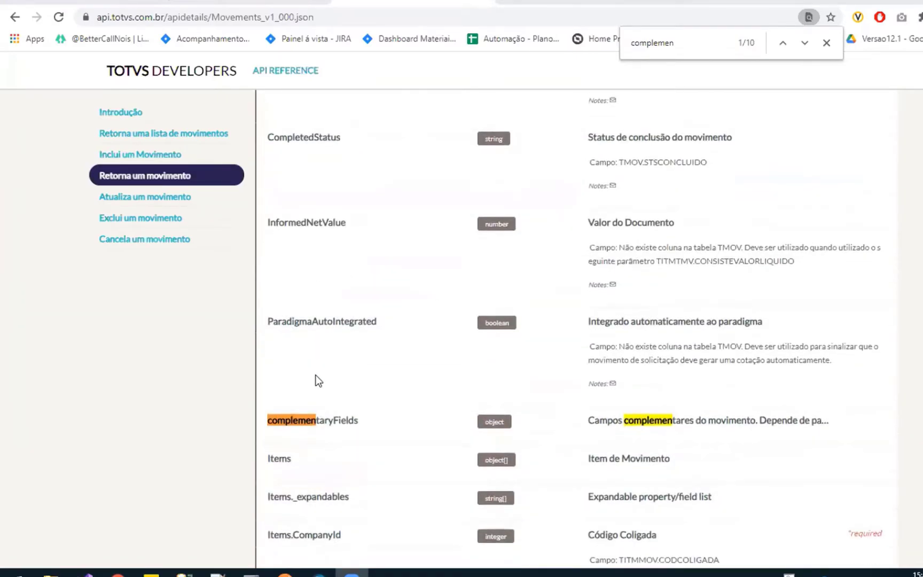
{"action": "left_click_drag", "start_coordinate": [358, 379], "coordinate": [267, 383]}
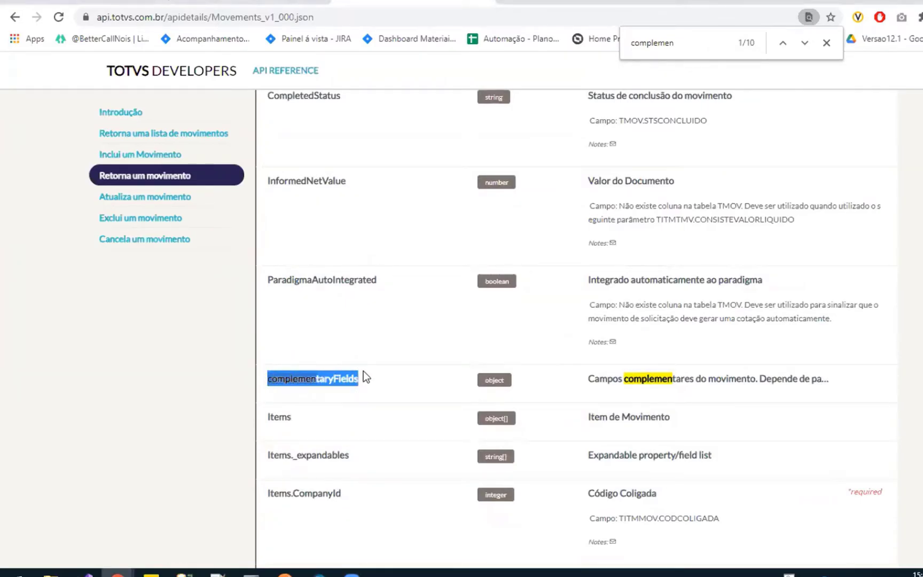
Switch to Postman and examine the complementaryFields block in the product Leitura Geral response
{"action": "left_click", "coordinate": [284, 573]}
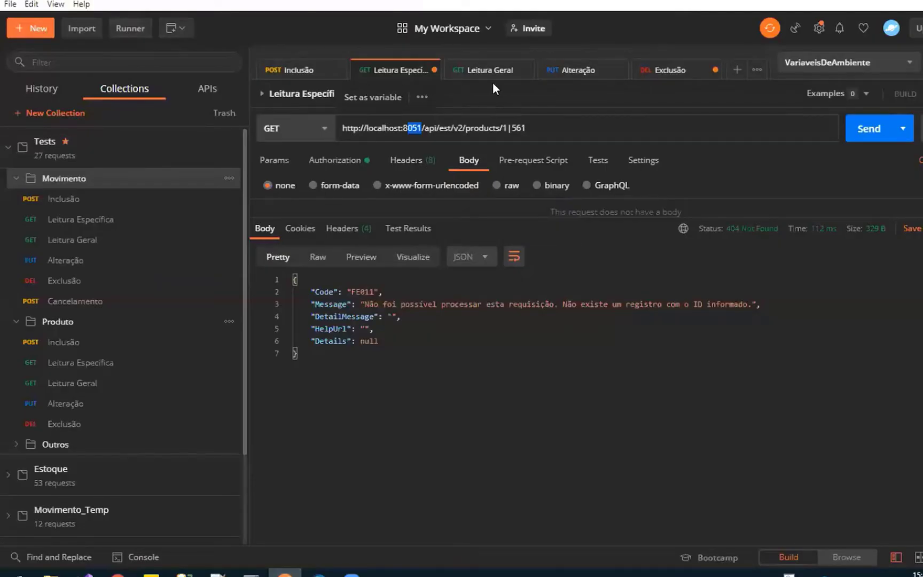
{"action": "left_click", "coordinate": [488, 69]}
{"action": "scroll", "coordinate": [432, 361], "scroll_direction": "down", "scroll_amount": 4}
{"action": "scroll", "coordinate": [432, 361], "scroll_direction": "down", "scroll_amount": 10}
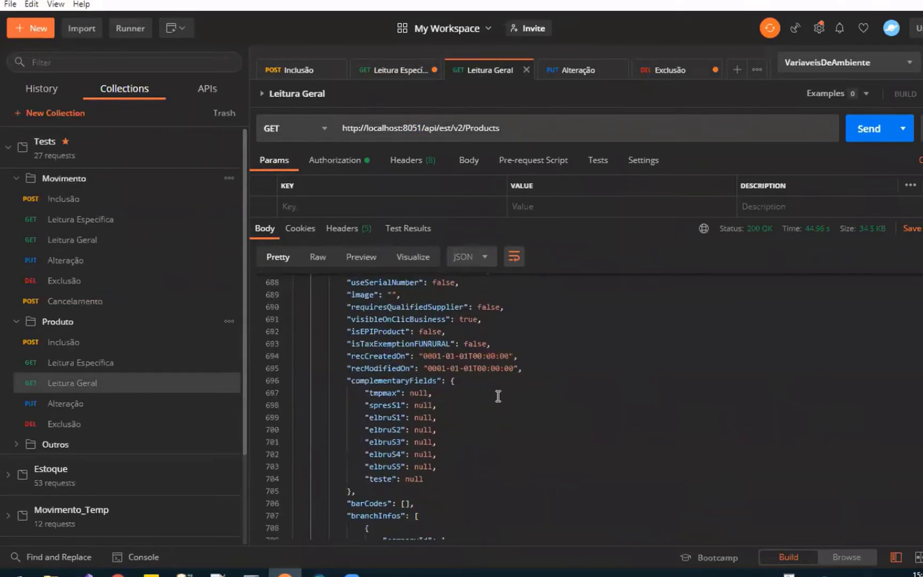
{"action": "scroll", "coordinate": [497, 396], "scroll_direction": "down", "scroll_amount": 1}
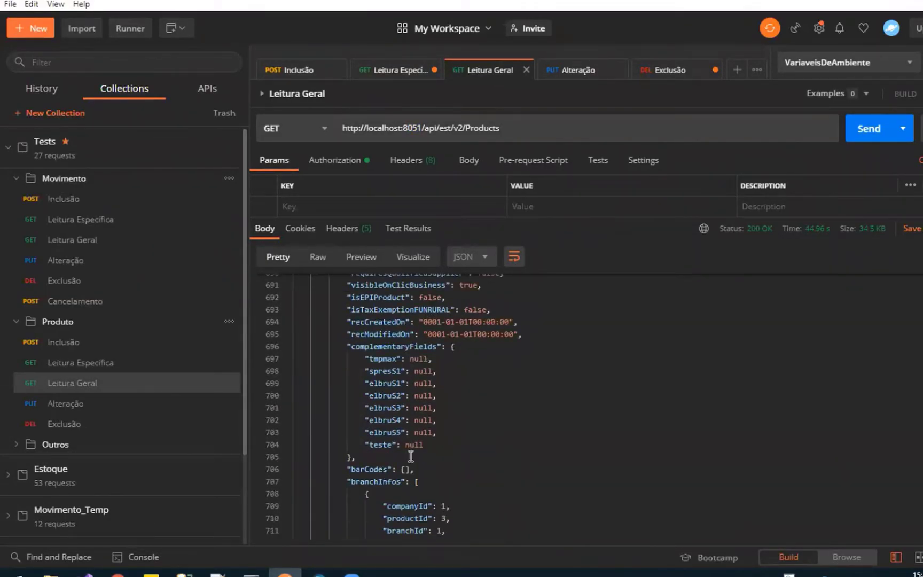
{"action": "scroll", "coordinate": [429, 418], "scroll_direction": "up", "scroll_amount": 1}
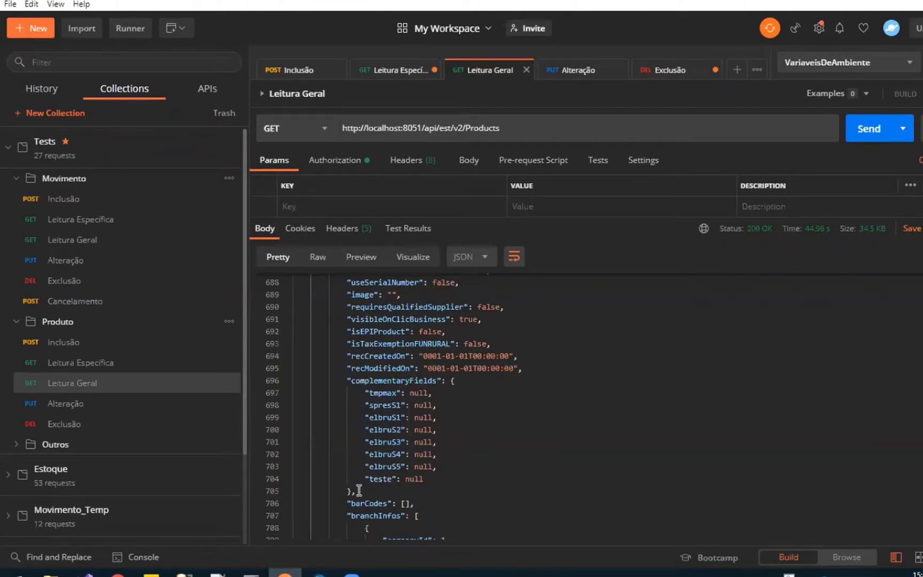
{"action": "double_click", "coordinate": [410, 383]}
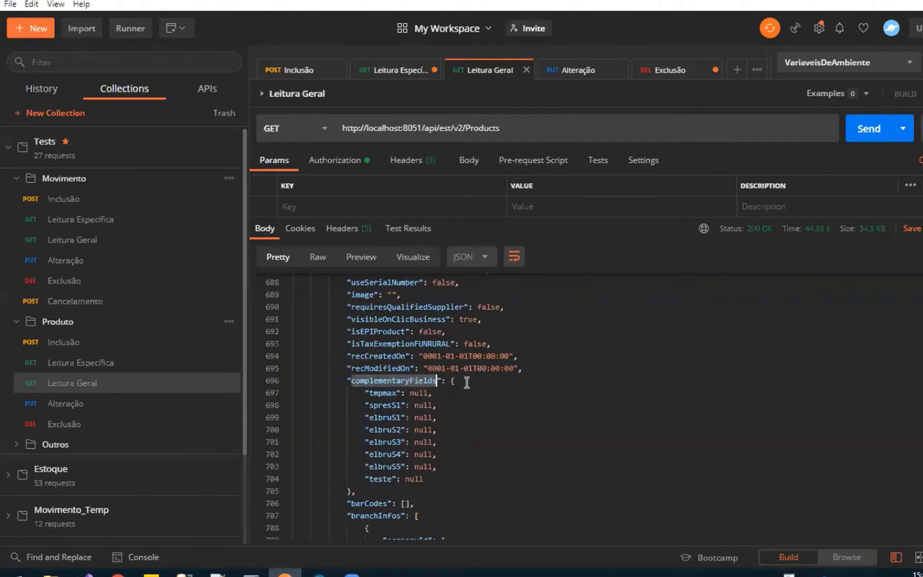
{"action": "left_click", "coordinate": [465, 381]}
{"action": "double_click", "coordinate": [381, 393]}
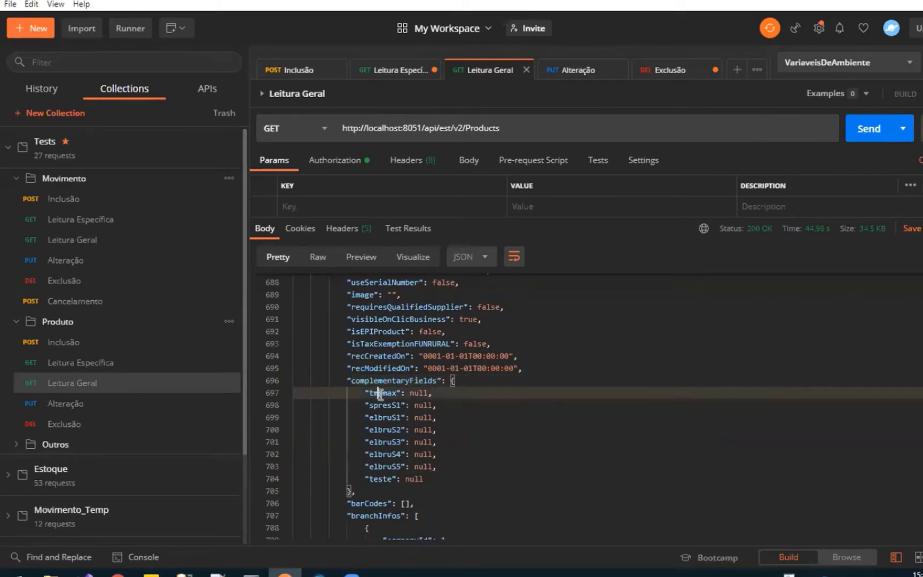
{"action": "double_click", "coordinate": [419, 393]}
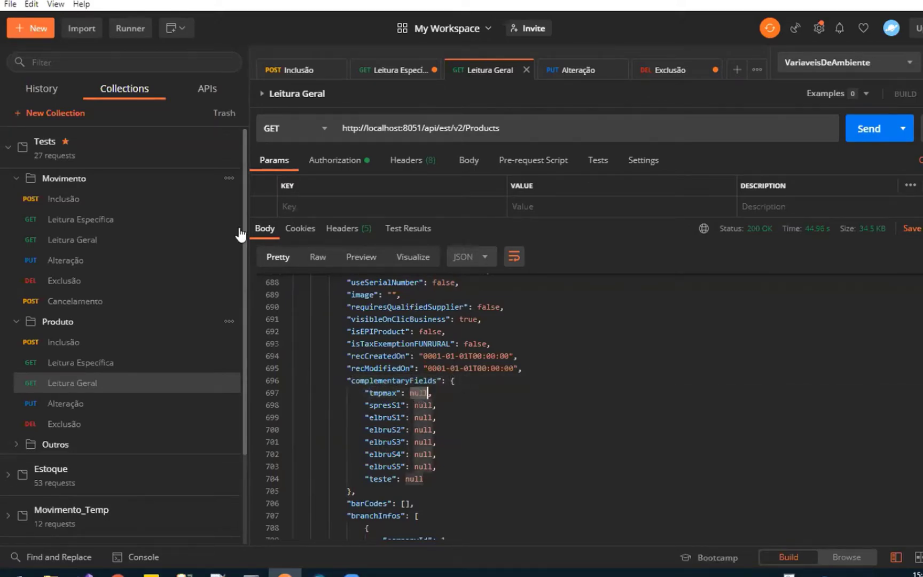
Open the Leitura Específica request from the Movimento folder and send it
{"action": "left_click", "coordinate": [179, 221]}
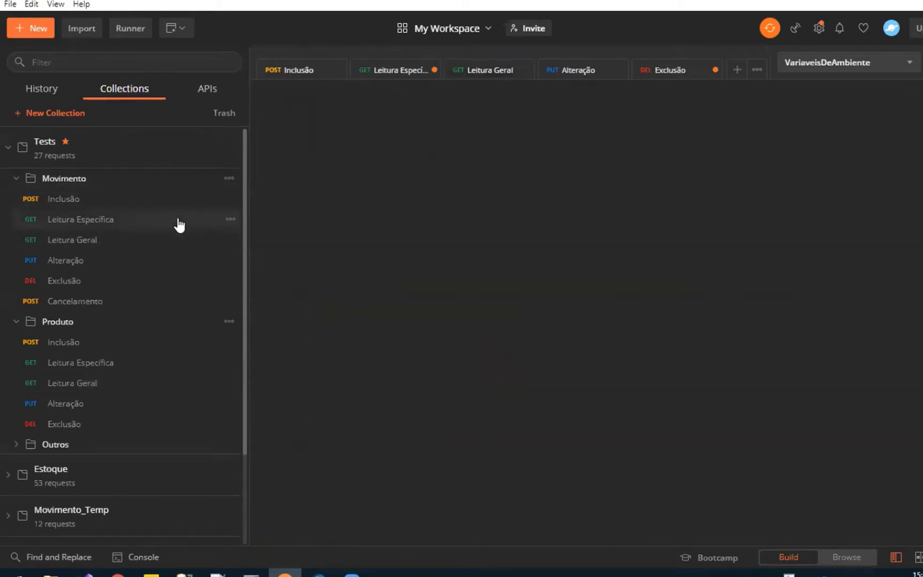
{"action": "left_click", "coordinate": [865, 130]}
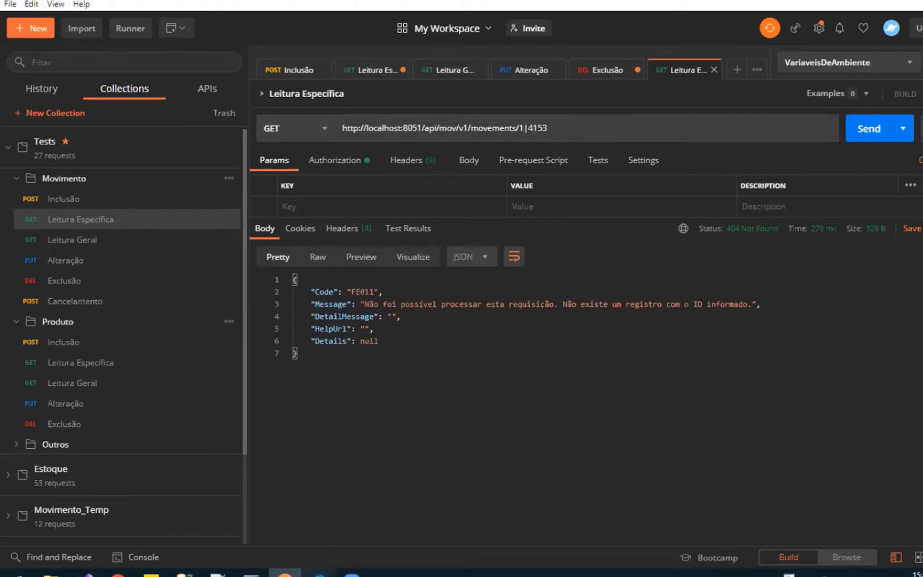
Check the movement identifiers in the RM purchase request list, then request movement 1|4143 in Postman
{"action": "left_click", "coordinate": [319, 573]}
{"action": "left_click", "coordinate": [278, 86]}
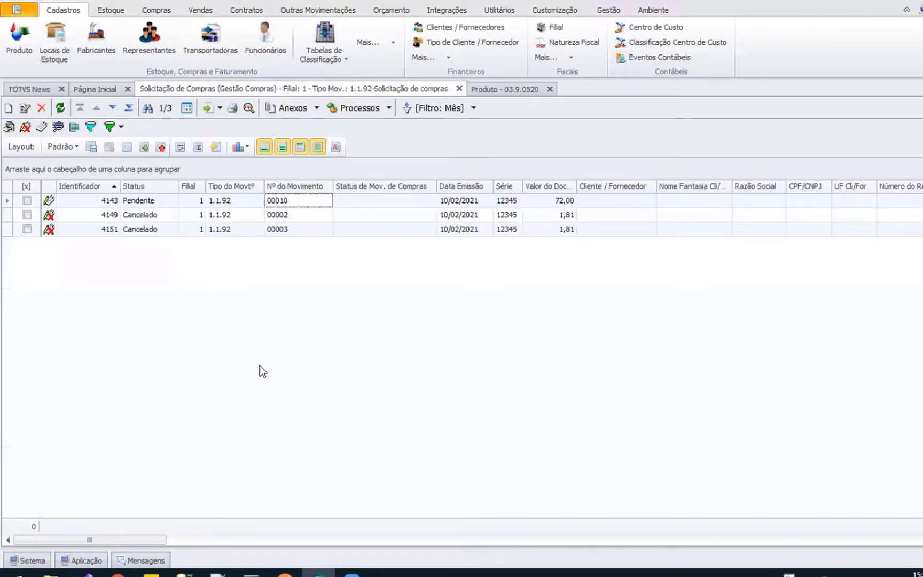
{"action": "left_click", "coordinate": [284, 572]}
{"action": "key", "text": "BackSpace"}
{"action": "key", "text": "BackSpace"}
{"action": "type", "text": "43"}
{"action": "key", "text": "Return"}
Locate and highlight the complementaryFields line in the movement response
{"action": "scroll", "coordinate": [481, 364], "scroll_direction": "down", "scroll_amount": 10}
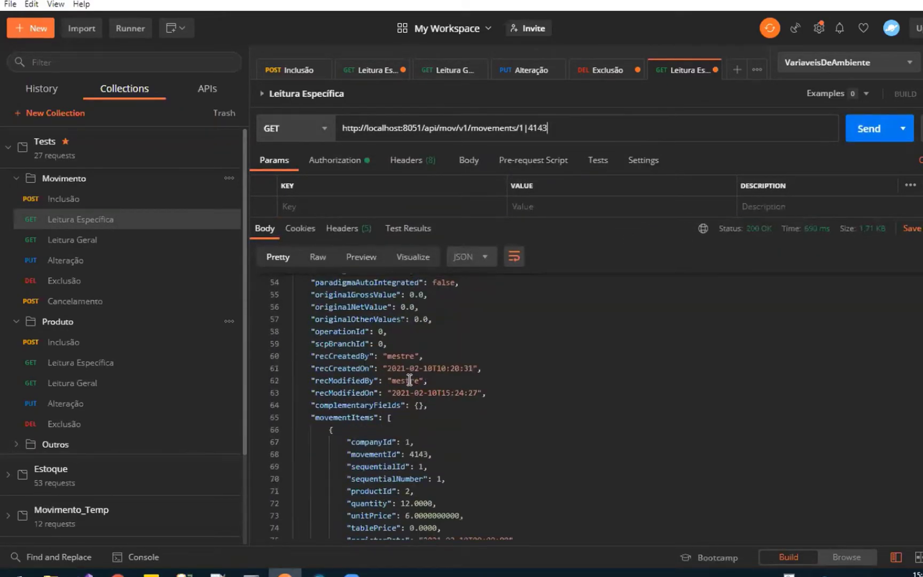
{"action": "left_click_drag", "start_coordinate": [432, 405], "coordinate": [306, 406]}
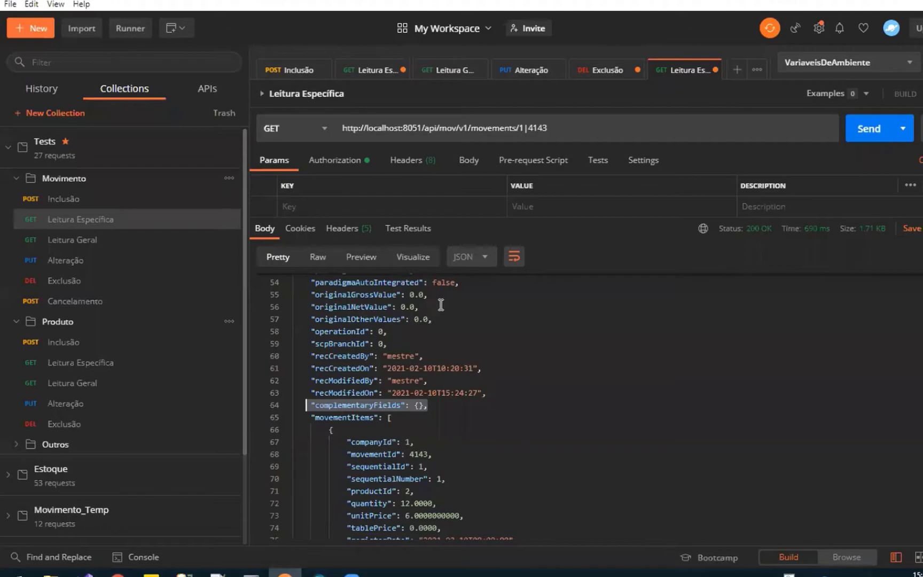
{"action": "scroll", "coordinate": [433, 304], "scroll_direction": "down", "scroll_amount": 1}
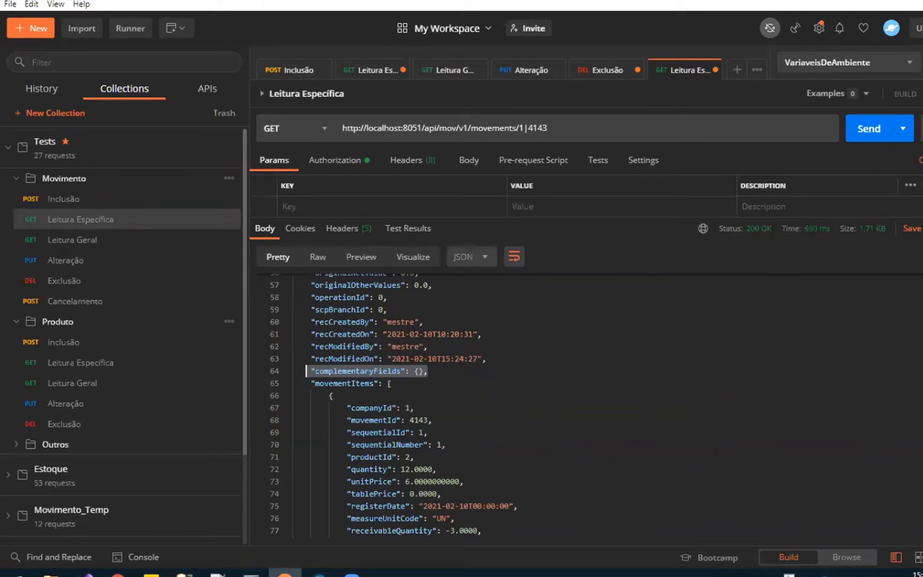
Switch to RM and view the performance details of the Solicitação de Compras screen, closing the window when done
{"action": "left_click", "coordinate": [326, 573]}
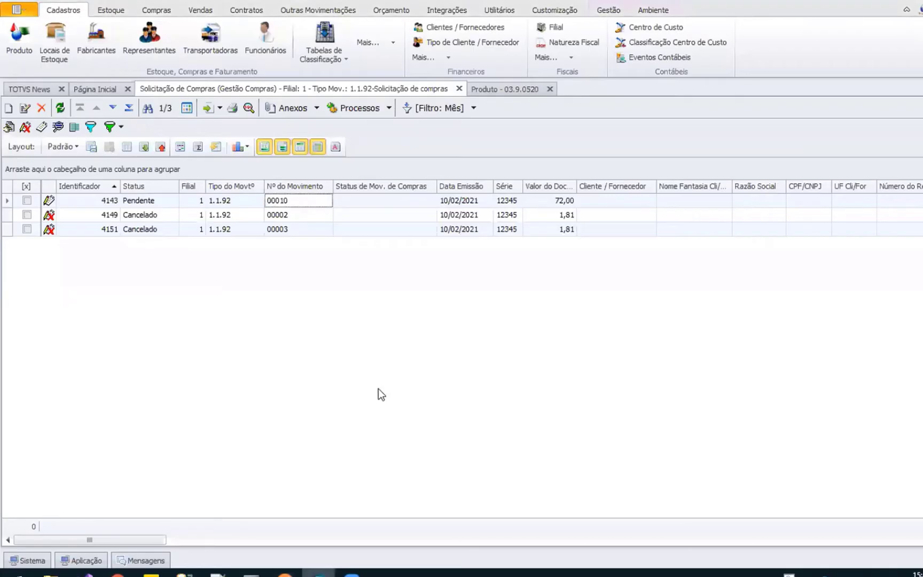
{"action": "key", "text": "ctrl+d"}
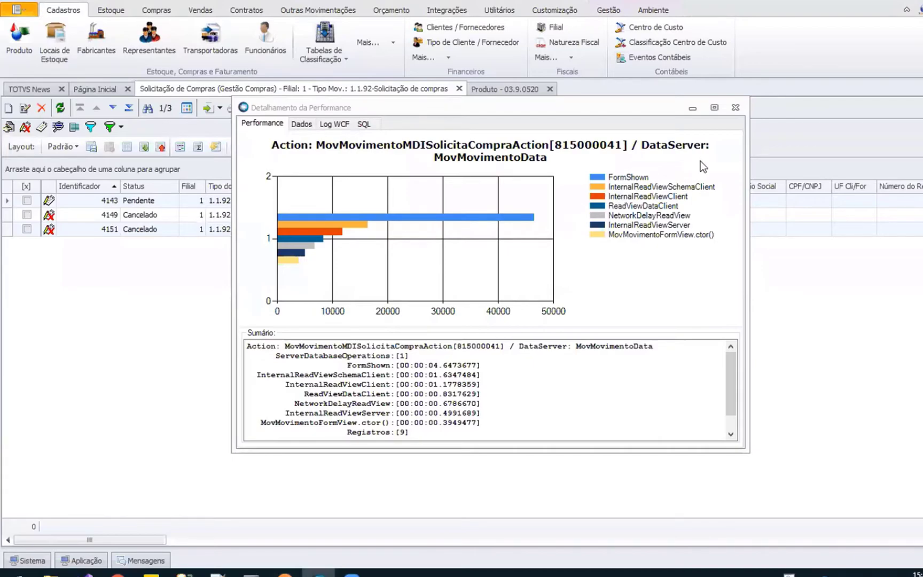
{"action": "left_click", "coordinate": [733, 108]}
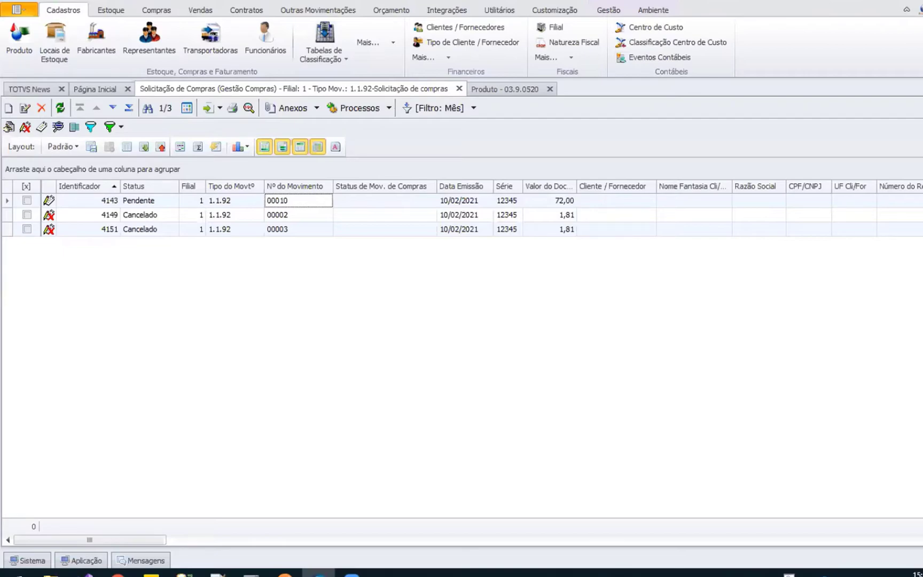
Bring up the question notes in Notepad++ and move their window off the visible screen
{"action": "left_click", "coordinate": [217, 574]}
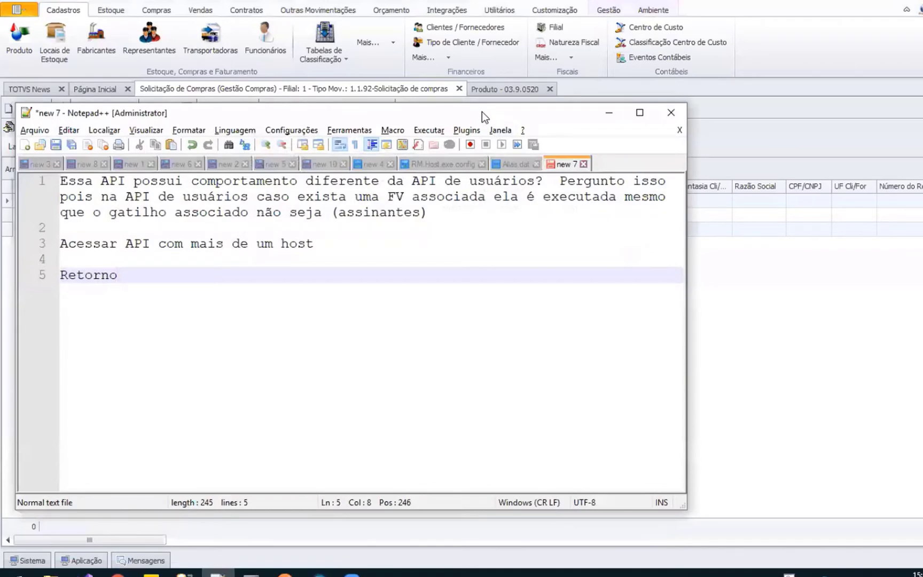
{"action": "left_click_drag", "start_coordinate": [482, 112], "coordinate": [0, 112]}
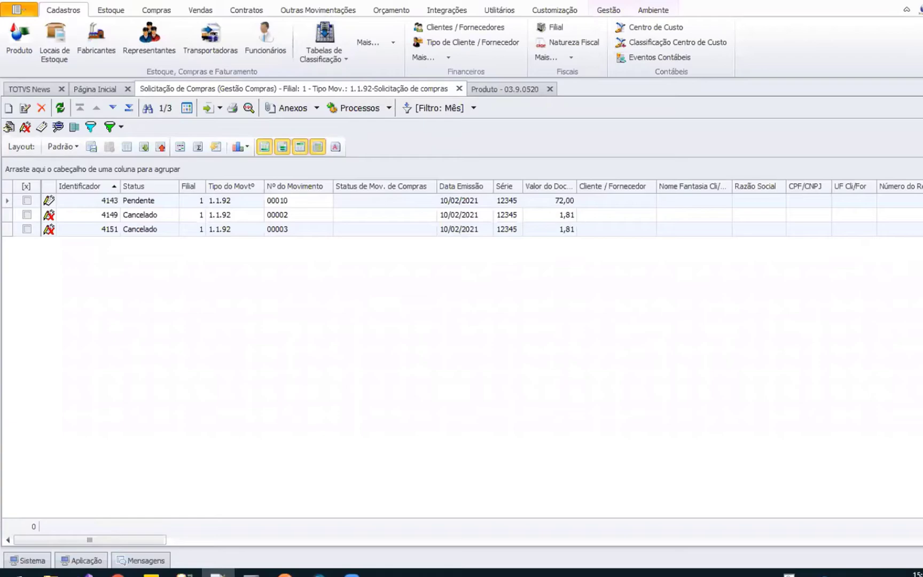
Switch to the TOTVS Developers page in Chrome and check the minimum RM version for the movement list endpoint
{"action": "mouse_move", "coordinate": [138, 572]}
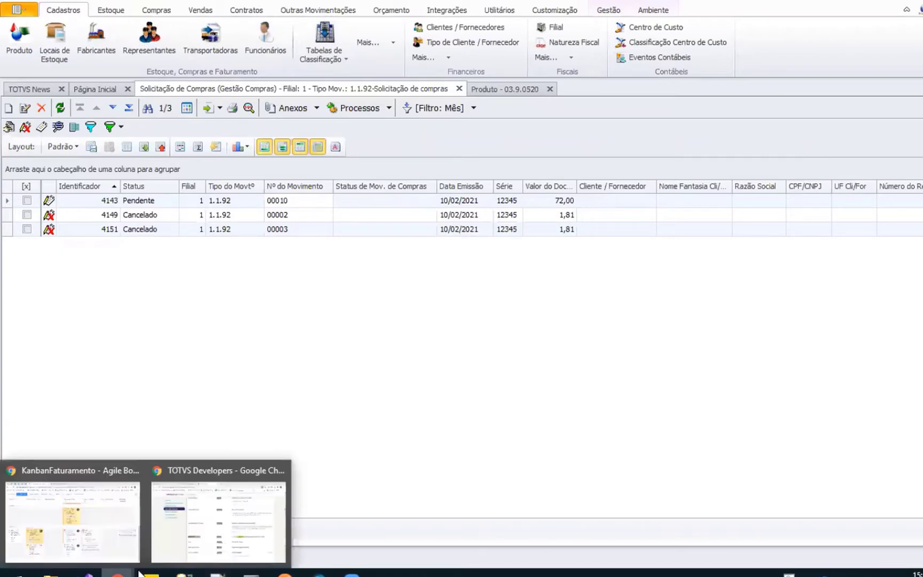
{"action": "left_click", "coordinate": [173, 544]}
{"action": "scroll", "coordinate": [168, 389], "scroll_direction": "up", "scroll_amount": 10}
{"action": "key", "text": "Home"}
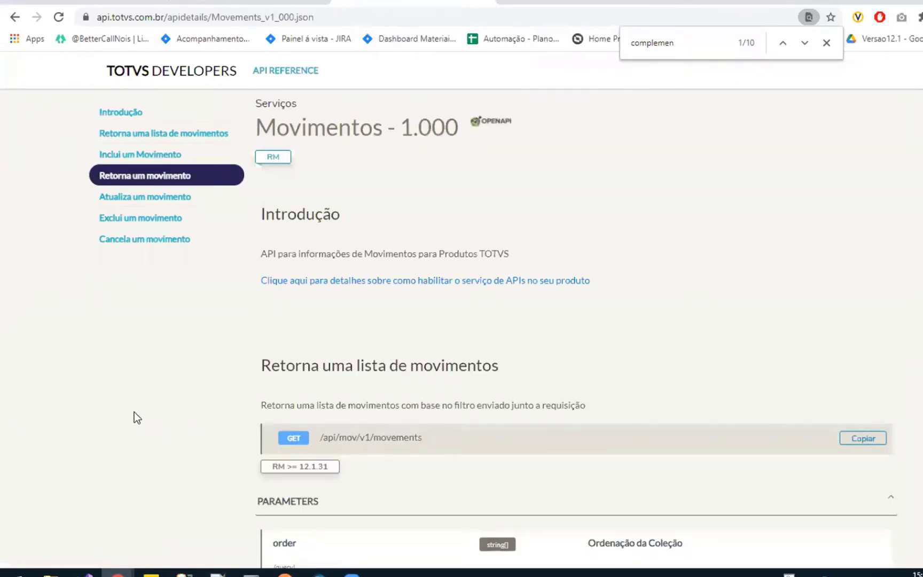
{"action": "scroll", "coordinate": [223, 414], "scroll_direction": "down", "scroll_amount": 1}
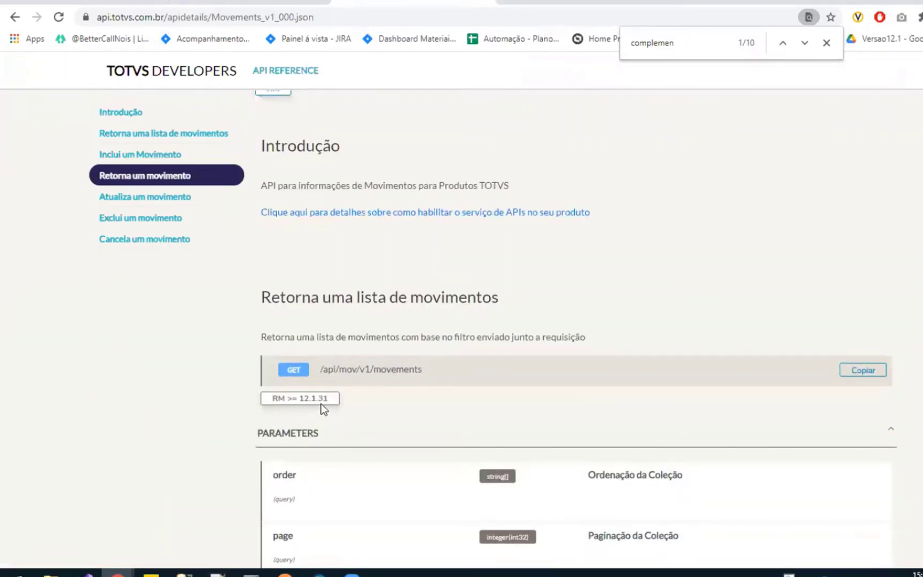
{"action": "mouse_move", "coordinate": [324, 401]}
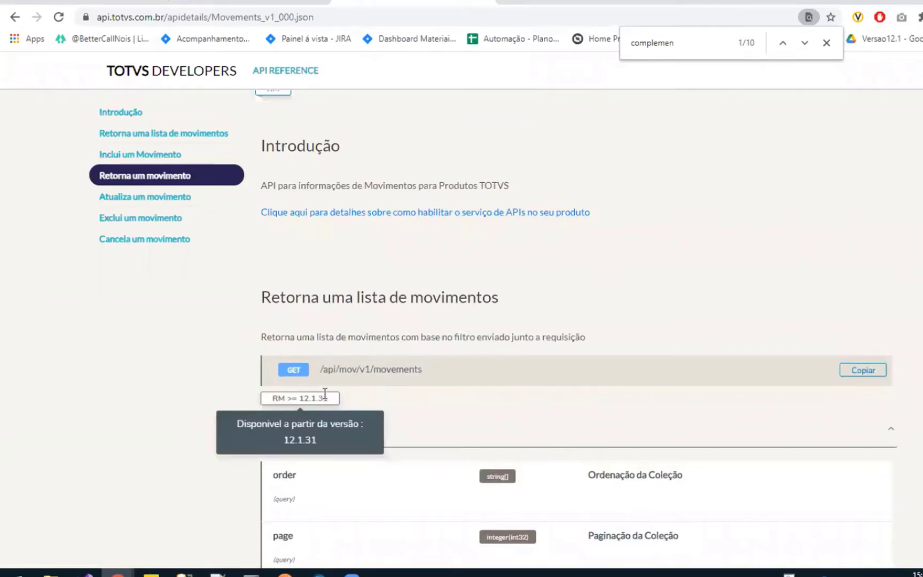
{"action": "scroll", "coordinate": [427, 394], "scroll_direction": "down", "scroll_amount": 1}
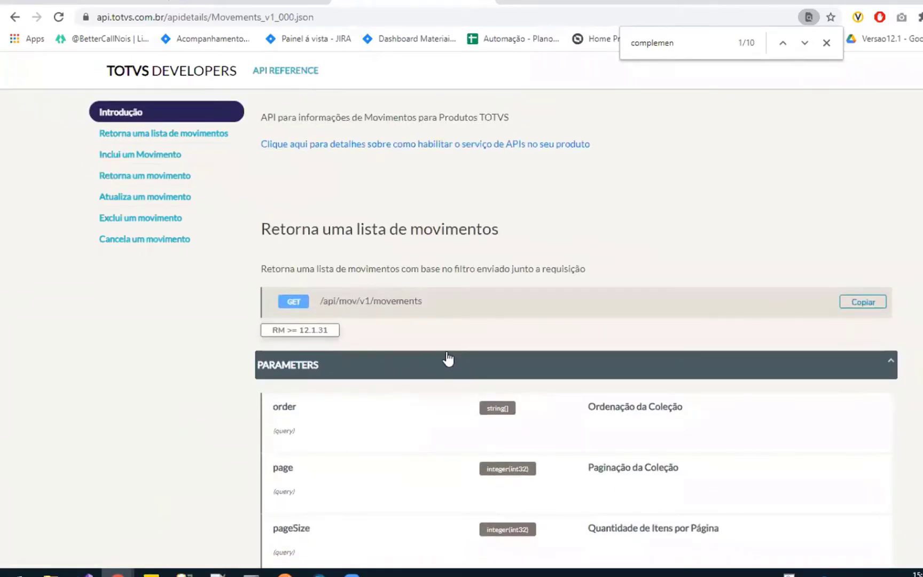
{"action": "scroll", "coordinate": [475, 342], "scroll_direction": "up", "scroll_amount": 2}
{"action": "scroll", "coordinate": [411, 283], "scroll_direction": "up", "scroll_amount": 1}
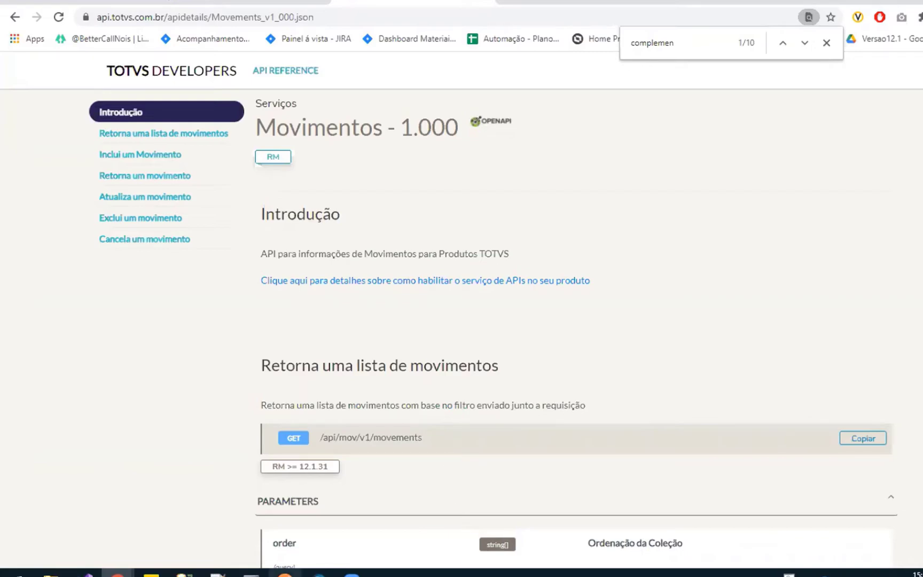
Switch back to Postman and return to the beginning of the movement response body
{"action": "key", "text": "alt+Tab"}
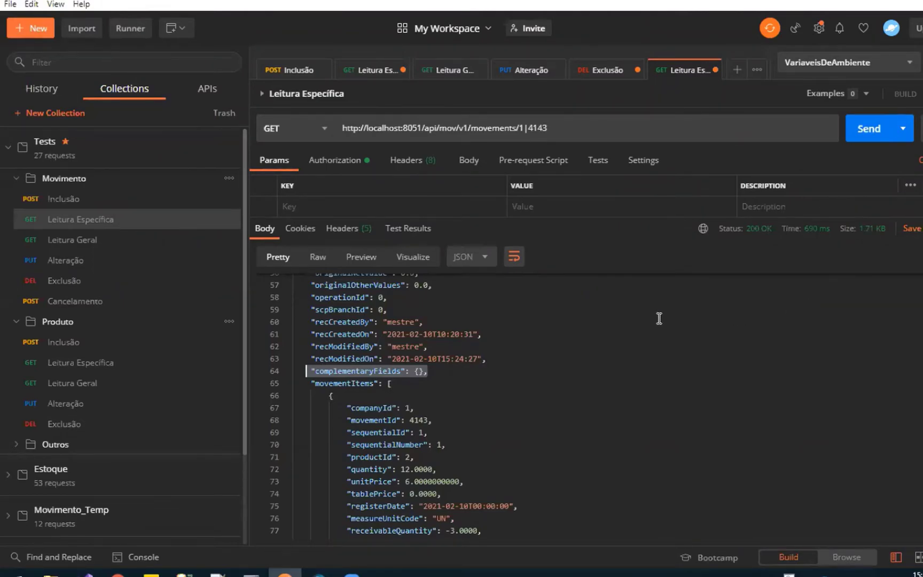
{"action": "left_click", "coordinate": [638, 321]}
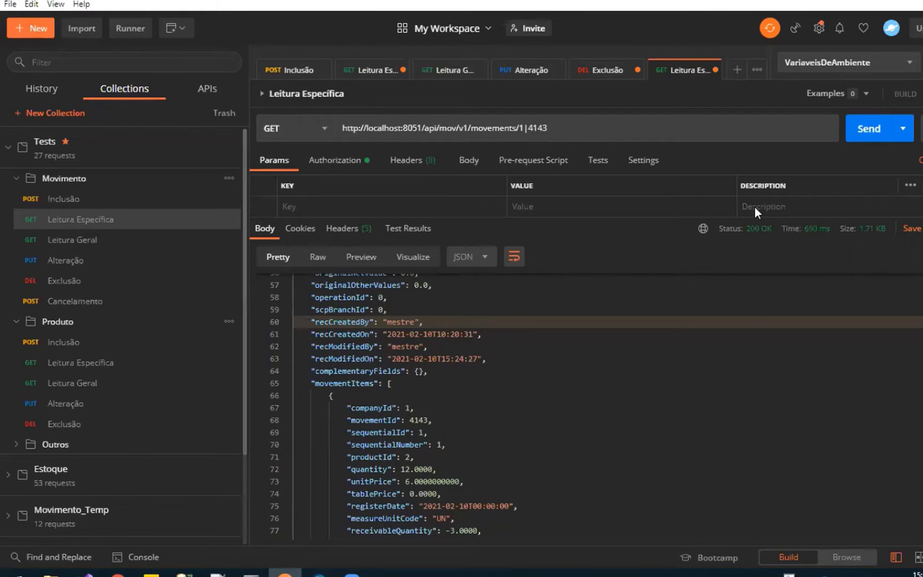
{"action": "left_click", "coordinate": [351, 297]}
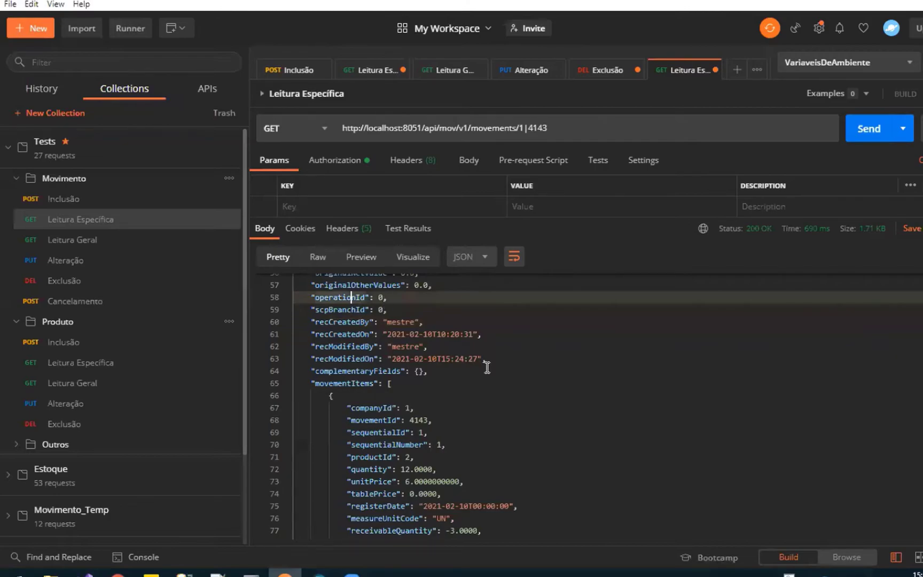
{"action": "key", "text": "ctrl+Home"}
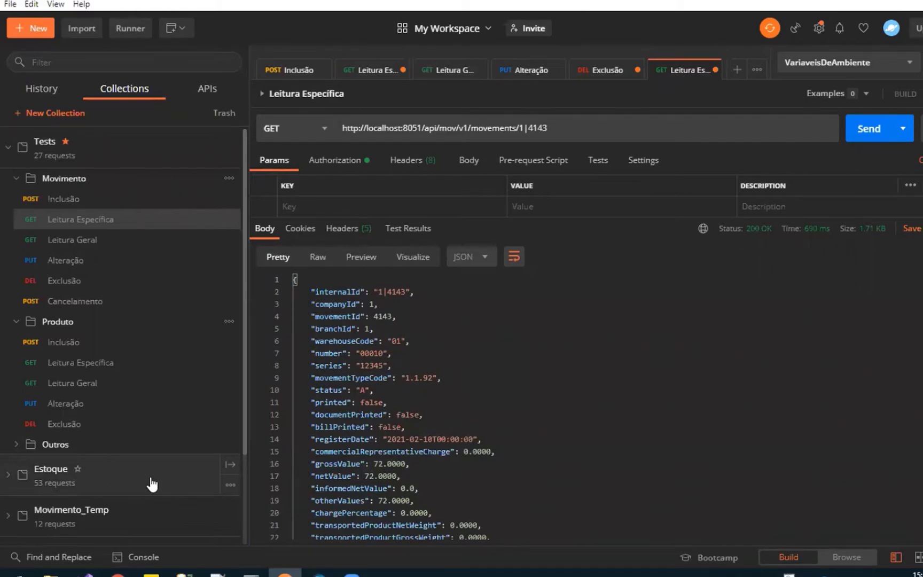
Expand the Estoque collection's Cadastros folder and its Tabelas de Classificação and Local de Estoque subfolders
{"action": "left_click", "coordinate": [8, 480]}
{"action": "scroll", "coordinate": [105, 454], "scroll_direction": "down", "scroll_amount": 3}
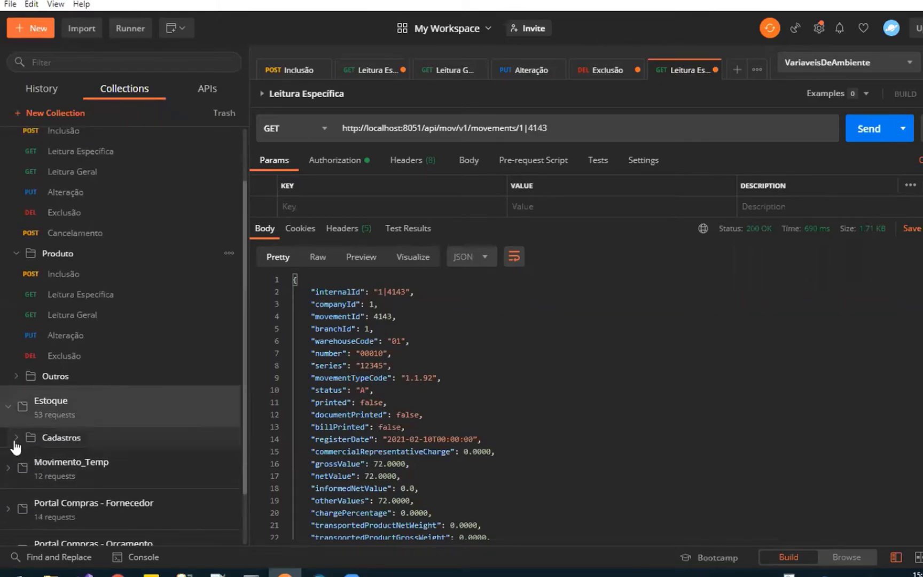
{"action": "left_click", "coordinate": [15, 441]}
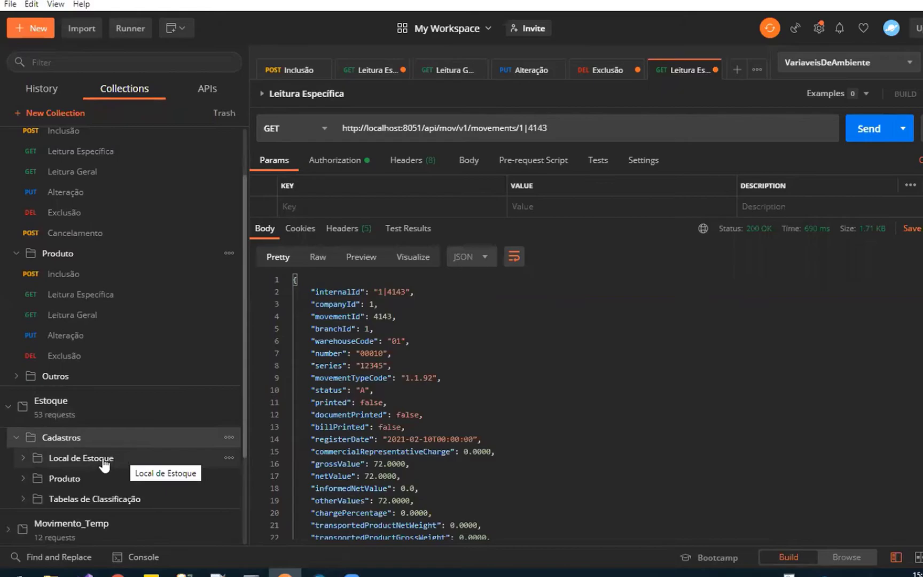
{"action": "left_click", "coordinate": [22, 500]}
{"action": "scroll", "coordinate": [80, 470], "scroll_direction": "down", "scroll_amount": 2}
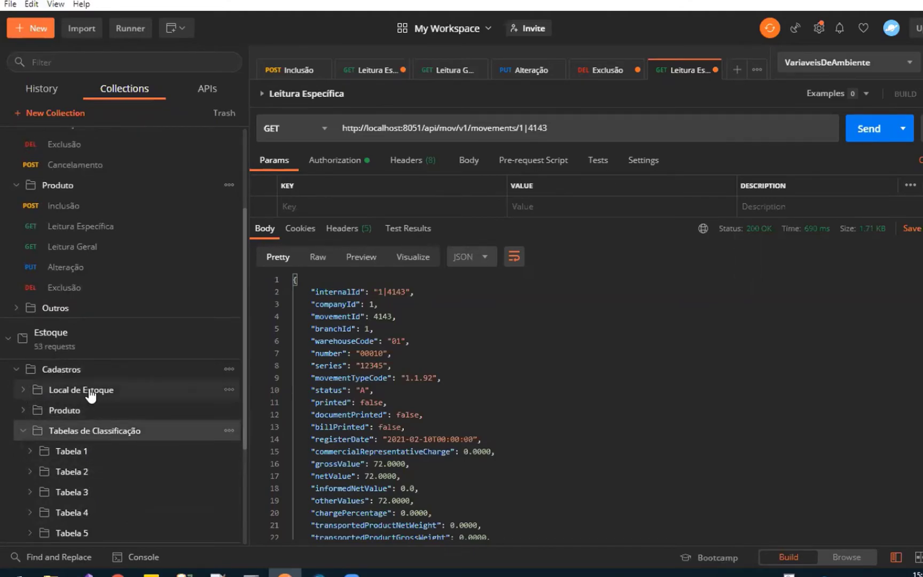
{"action": "left_click", "coordinate": [23, 389]}
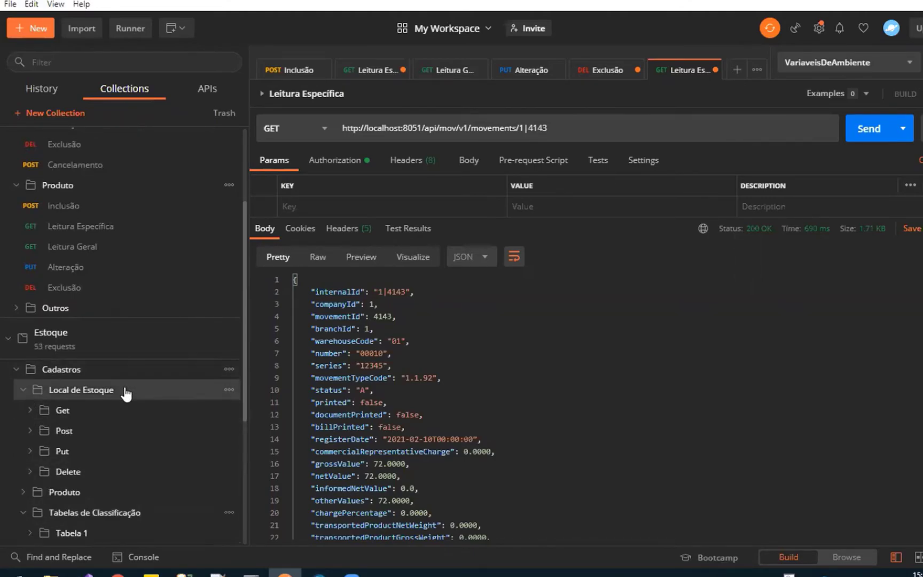
Check the Get and Post subfolders of Local de Estoque and collapse the Local de Estoque folder
{"action": "left_click", "coordinate": [30, 410]}
{"action": "left_click", "coordinate": [31, 410]}
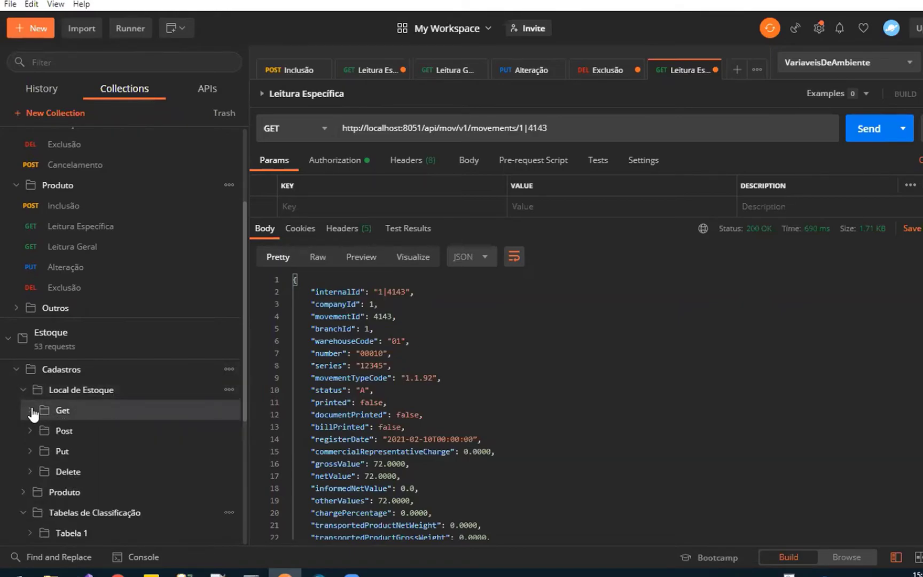
{"action": "left_click", "coordinate": [33, 431]}
{"action": "left_click", "coordinate": [33, 432]}
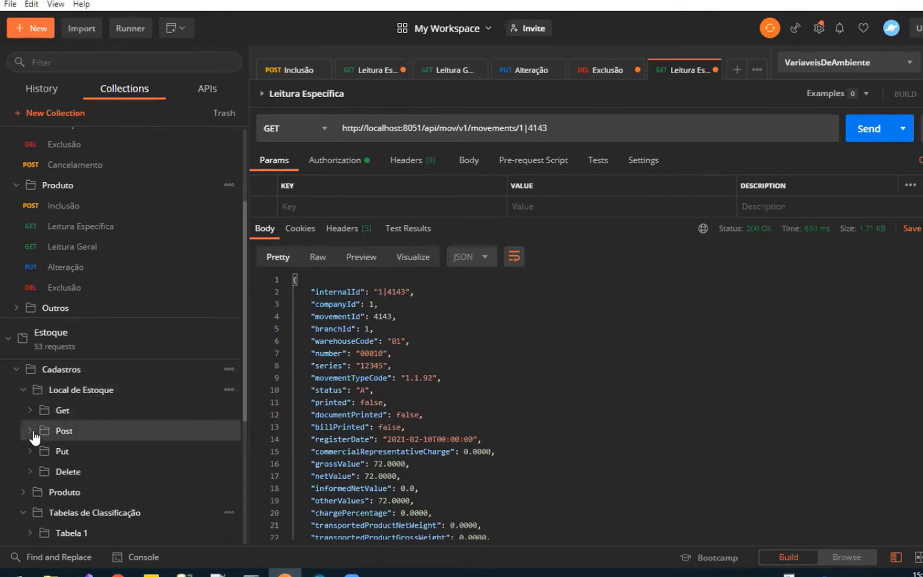
{"action": "left_click", "coordinate": [24, 394]}
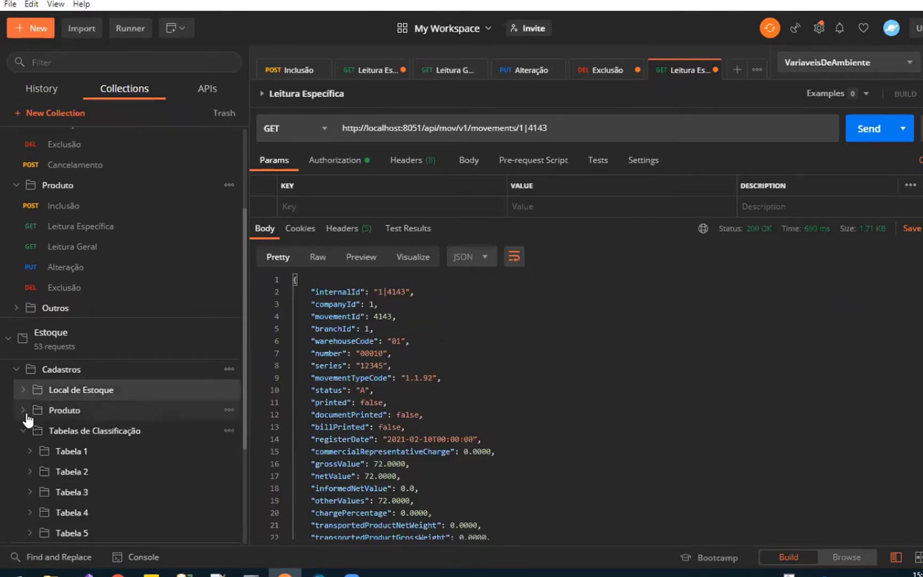
Expand Tabela 1 and its Get folder under Tabelas de Classificação and open the Todos request
{"action": "left_click", "coordinate": [106, 450]}
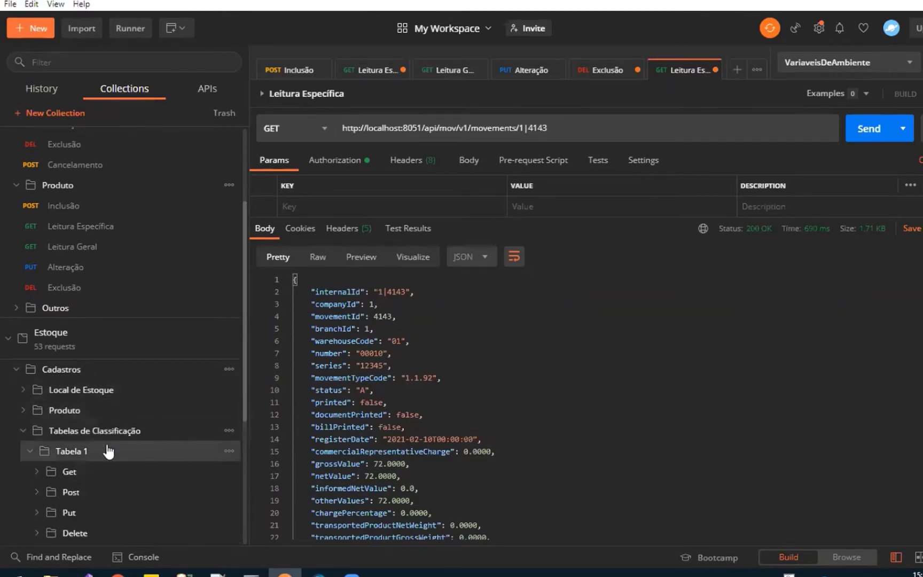
{"action": "left_click", "coordinate": [37, 474]}
{"action": "left_click", "coordinate": [80, 492]}
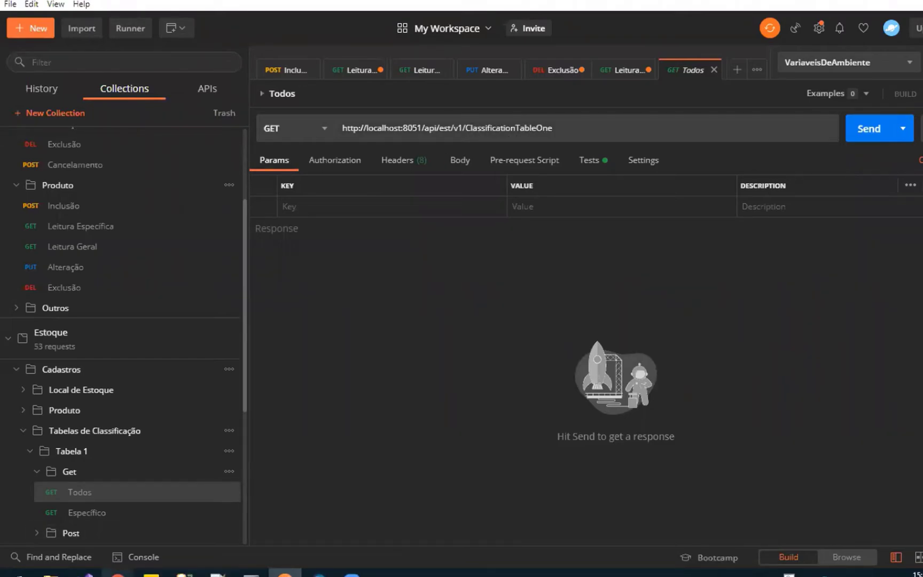
Switch to the local Swagger UI page in Chrome and search it for "classificationtab"
{"action": "mouse_move", "coordinate": [117, 574]}
{"action": "left_click", "coordinate": [192, 515]}
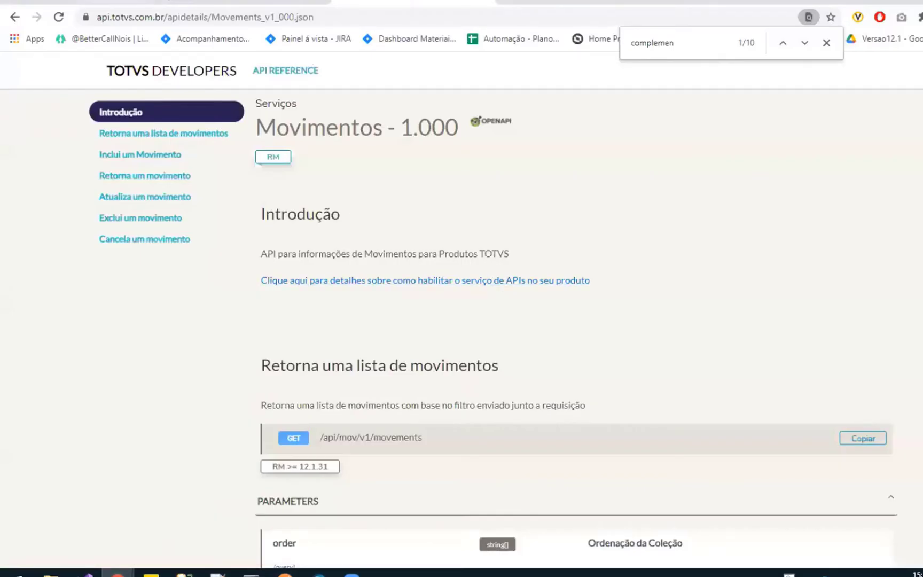
{"action": "left_click", "coordinate": [158, 0]}
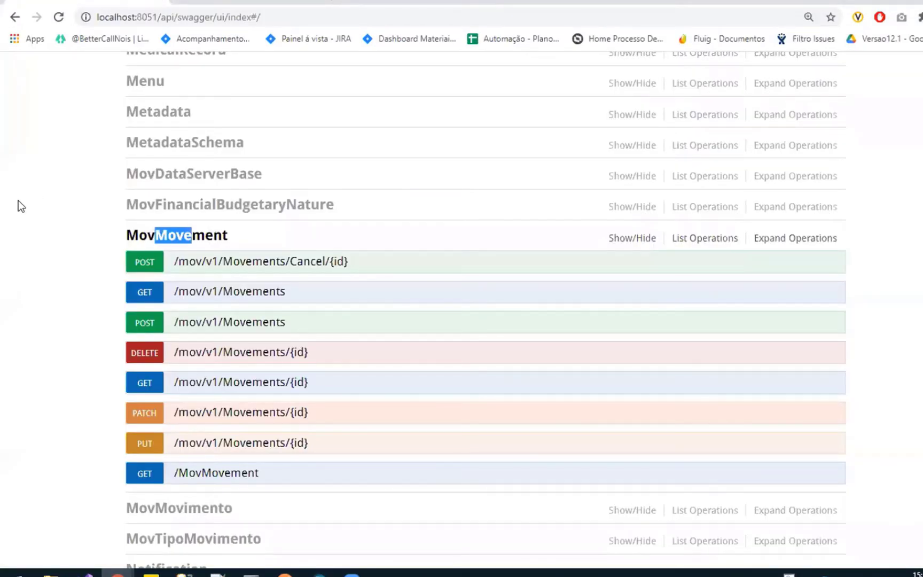
{"action": "key", "text": "ctrl+f"}
{"action": "type", "text": "classifi"}
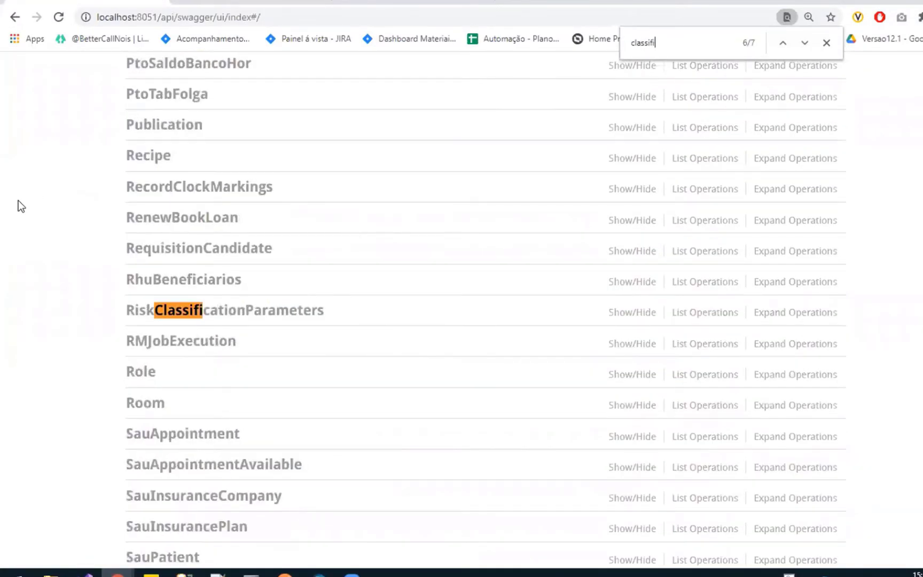
{"action": "type", "text": "cationtab"}
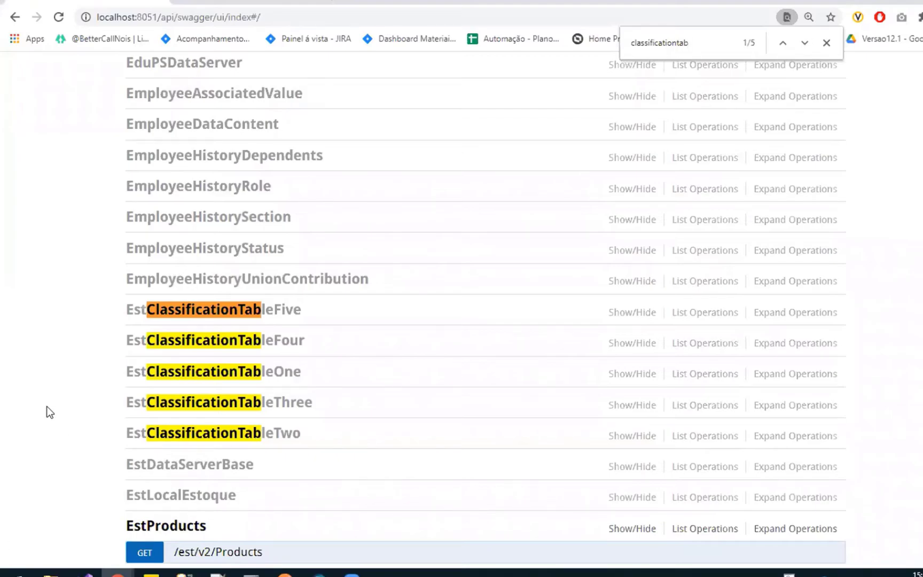
Search the Swagger page for "products" and expand the EstProduto operations
{"action": "key", "text": "ctrl+f"}
{"action": "type", "text": "products"}
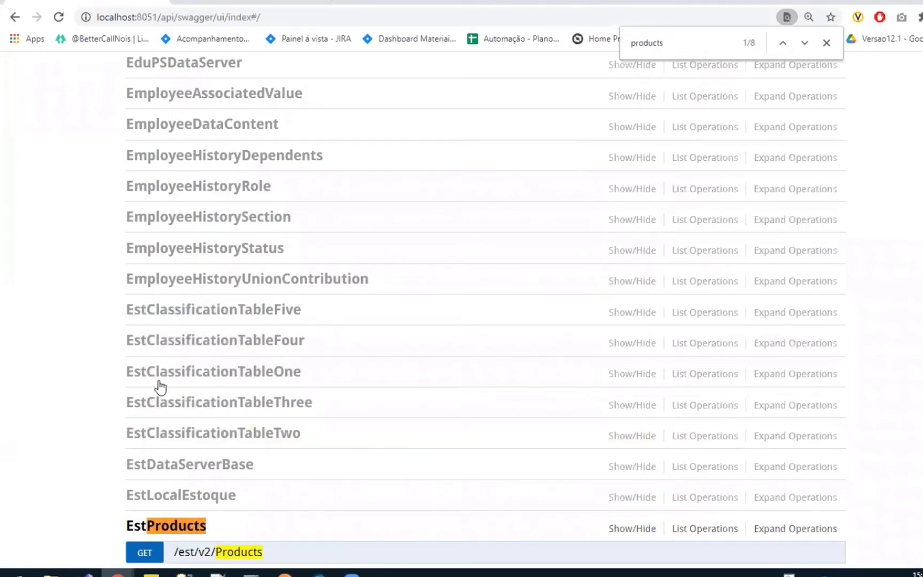
{"action": "scroll", "coordinate": [161, 385], "scroll_direction": "down", "scroll_amount": 5}
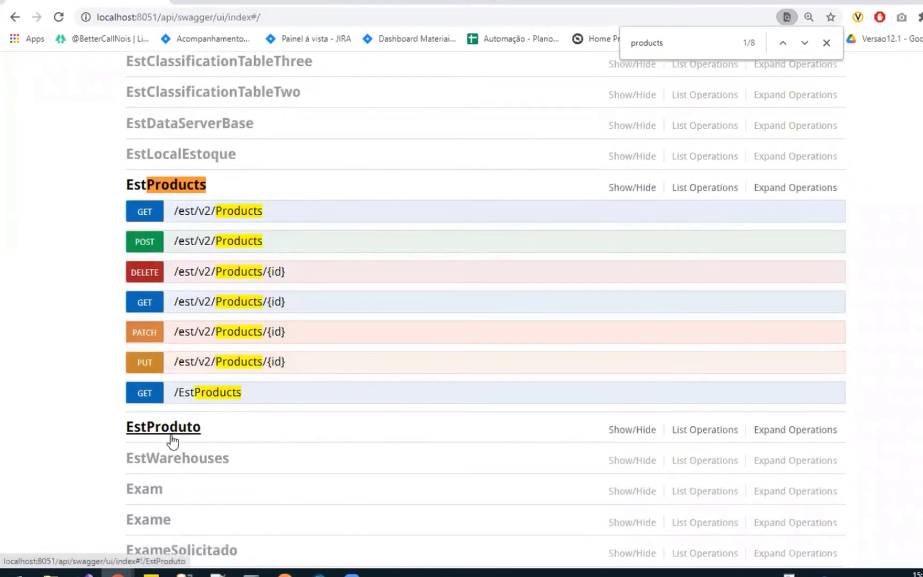
{"action": "left_click", "coordinate": [172, 441]}
{"action": "scroll", "coordinate": [33, 395], "scroll_direction": "down", "scroll_amount": 1}
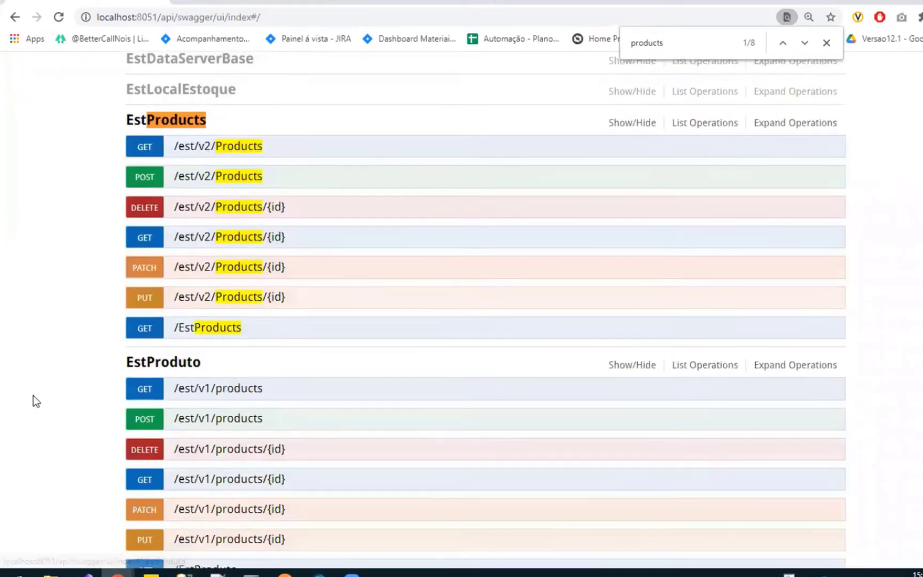
Compare the v2 endpoints under EstProducts with the v1 endpoints under EstProduto
{"action": "scroll", "coordinate": [47, 419], "scroll_direction": "down", "scroll_amount": 1}
{"action": "scroll", "coordinate": [50, 420], "scroll_direction": "up", "scroll_amount": 1}
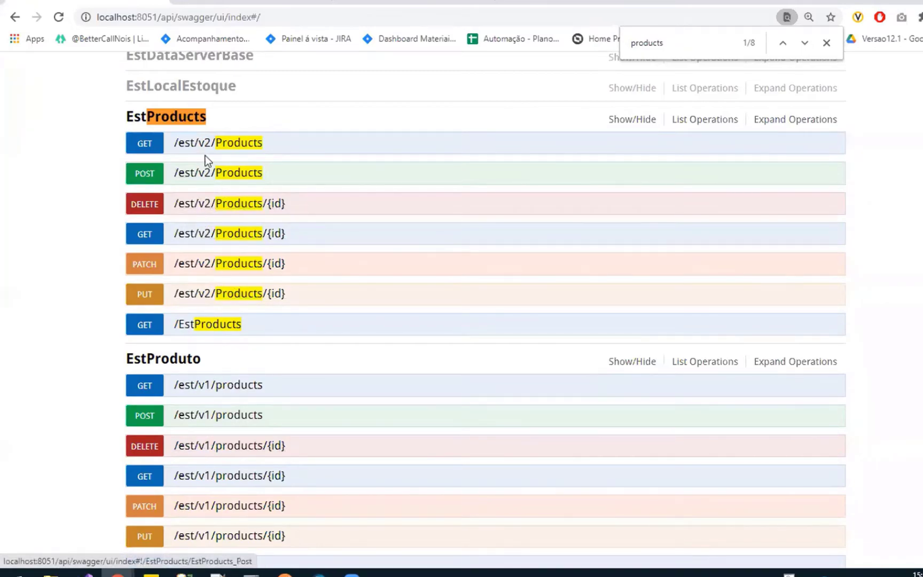
{"action": "scroll", "coordinate": [205, 155], "scroll_direction": "up", "scroll_amount": 1}
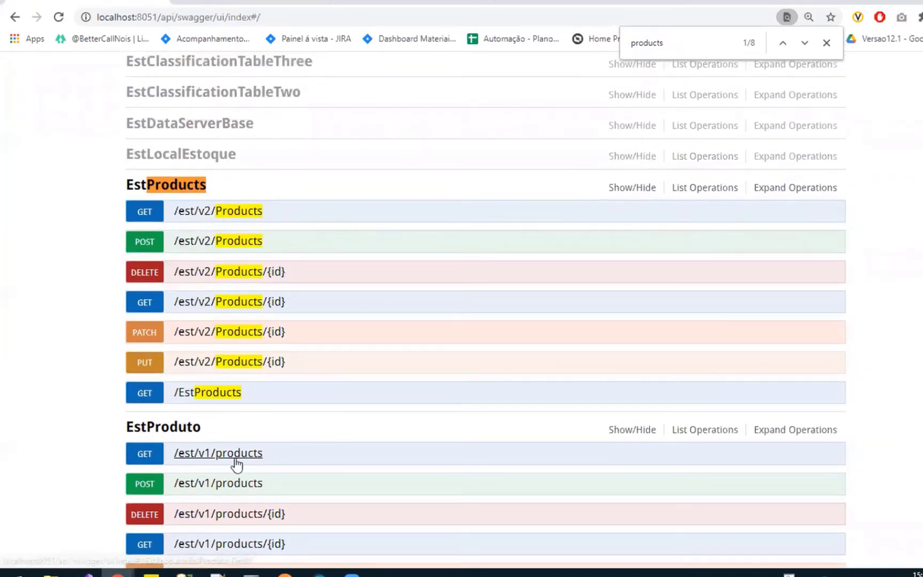
{"action": "scroll", "coordinate": [208, 461], "scroll_direction": "down", "scroll_amount": 1}
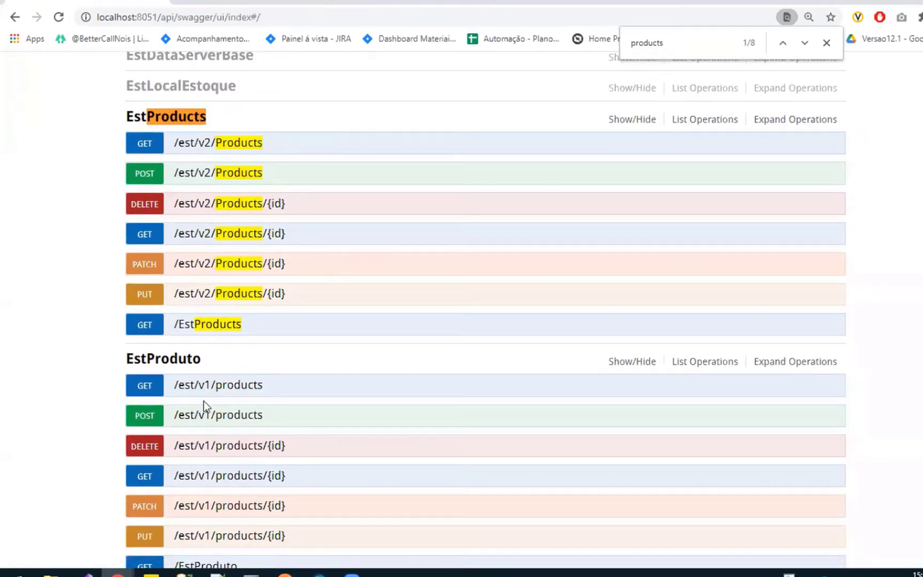
{"action": "scroll", "coordinate": [232, 416], "scroll_direction": "up", "scroll_amount": 1}
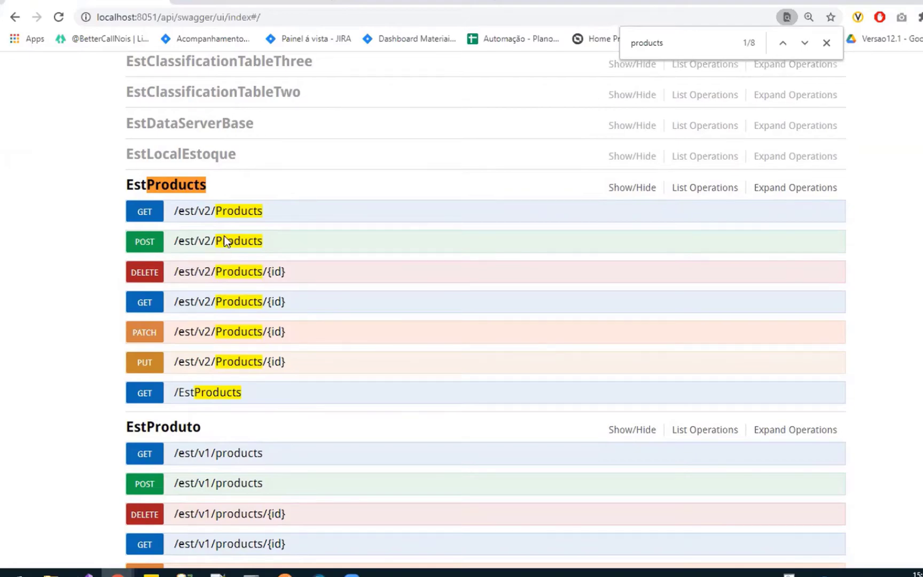
{"action": "scroll", "coordinate": [225, 235], "scroll_direction": "up", "scroll_amount": 1}
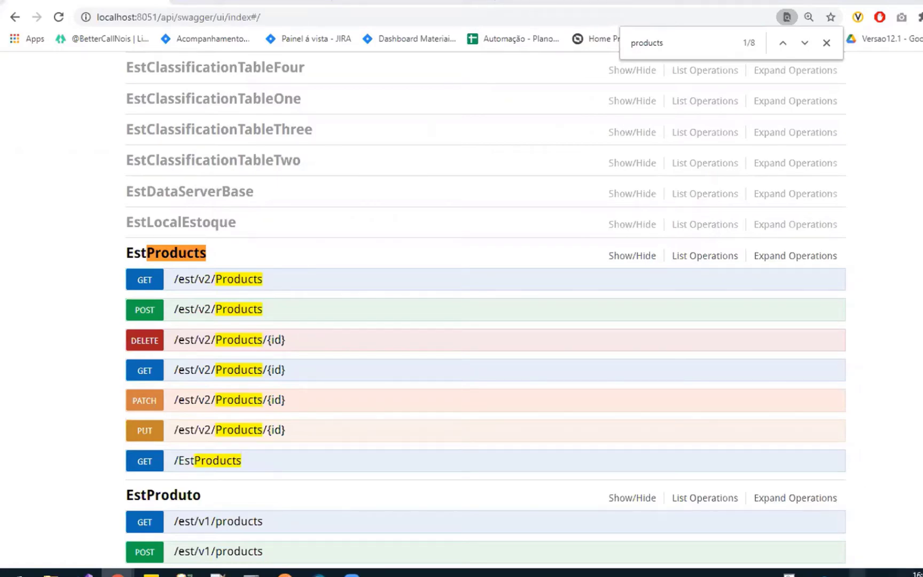
{"action": "left_click", "coordinate": [284, 574]}
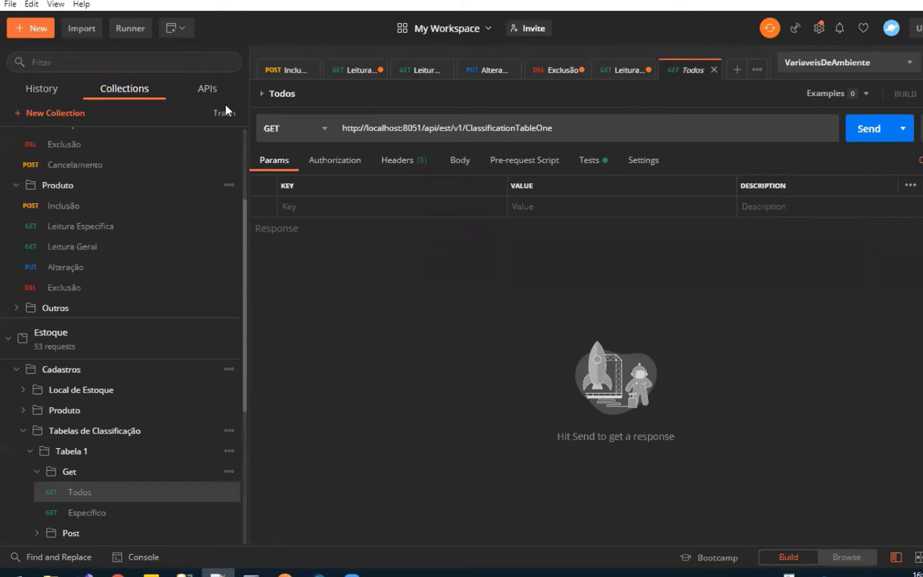
{"action": "mouse_move", "coordinate": [118, 572]}
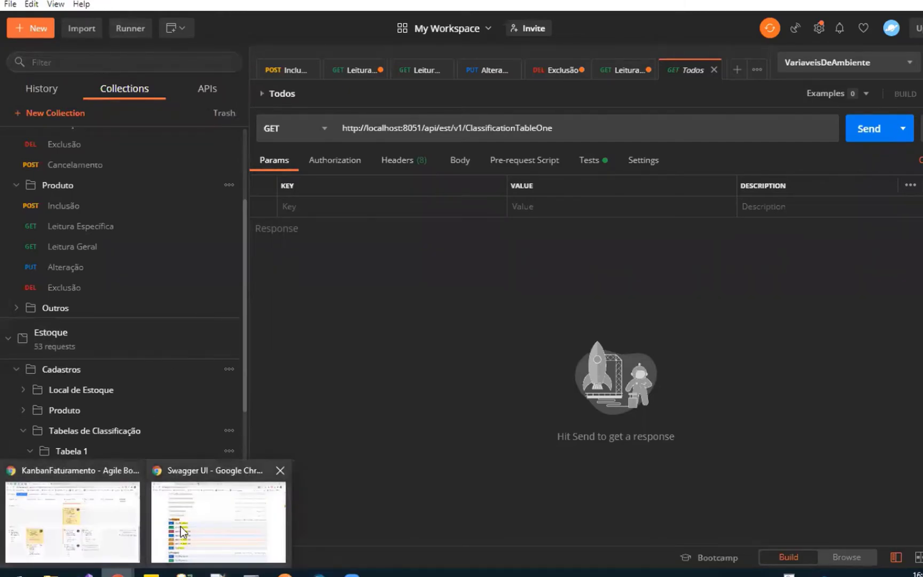
{"action": "left_click", "coordinate": [182, 530]}
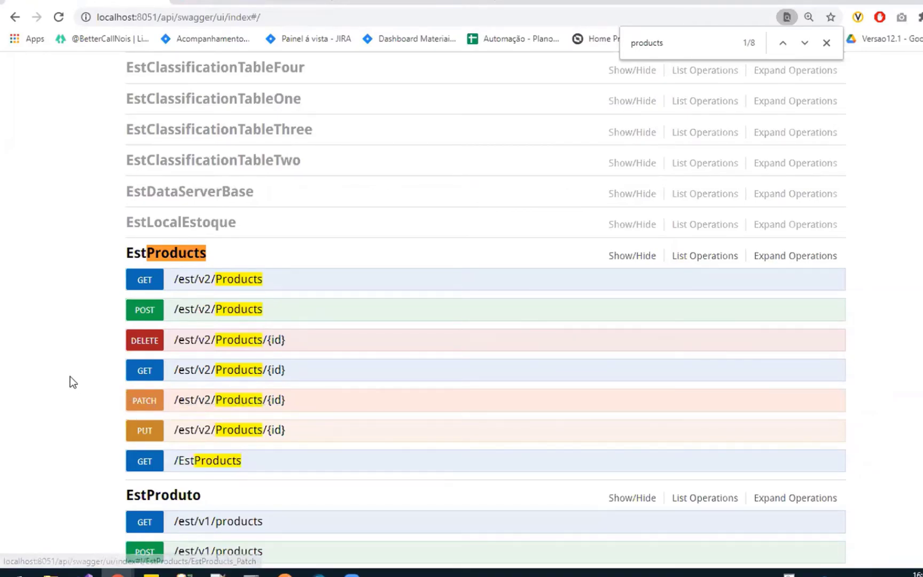
{"action": "scroll", "coordinate": [70, 375], "scroll_direction": "down", "scroll_amount": 1}
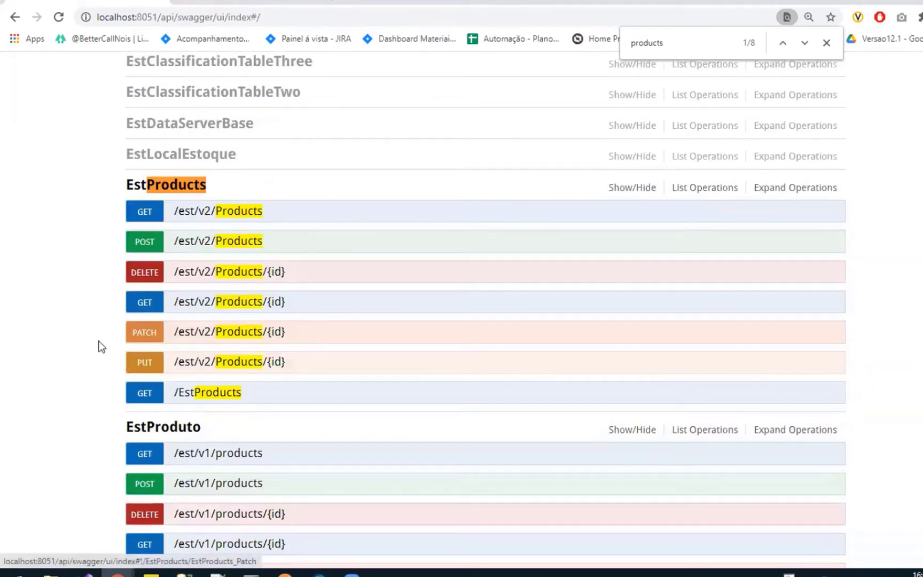
{"action": "scroll", "coordinate": [100, 345], "scroll_direction": "up", "scroll_amount": 1}
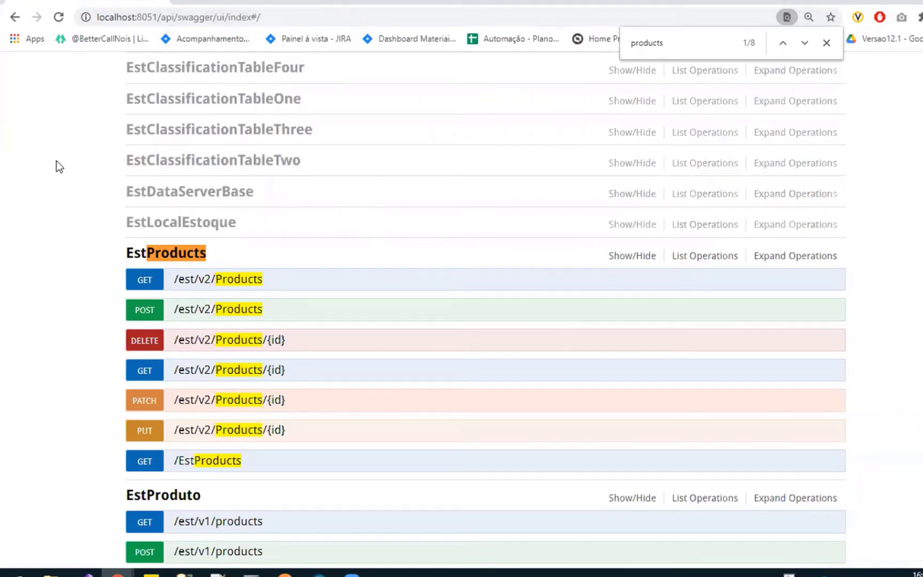
Search the Swagger page for "metada" and expand the Metadata operations
{"action": "key", "text": "ctrl+f"}
{"action": "type", "text": "met"}
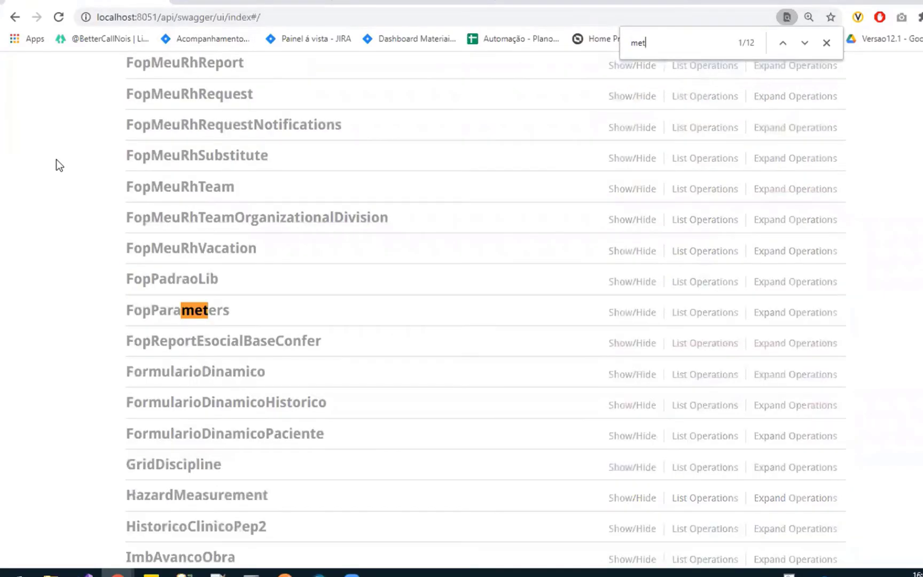
{"action": "type", "text": "ada"}
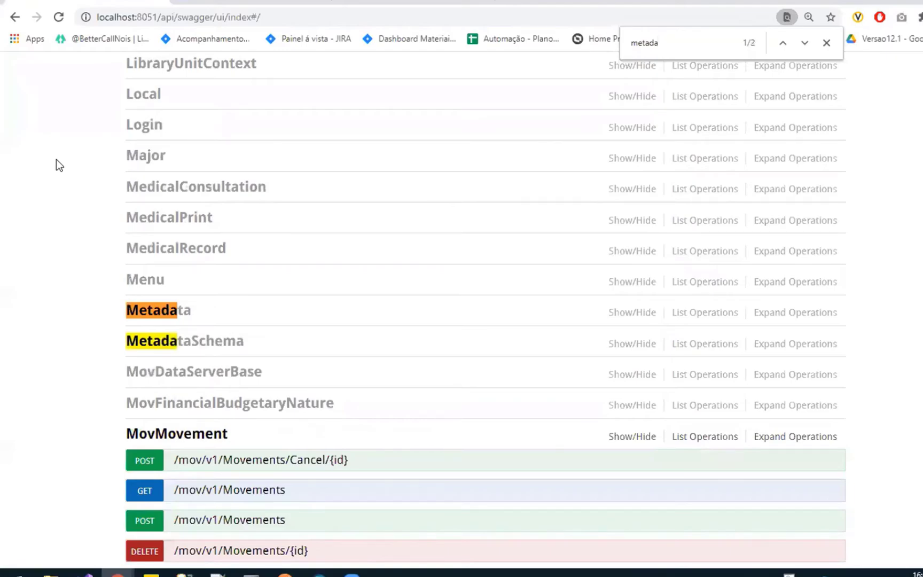
{"action": "scroll", "coordinate": [202, 241], "scroll_direction": "down", "scroll_amount": 2}
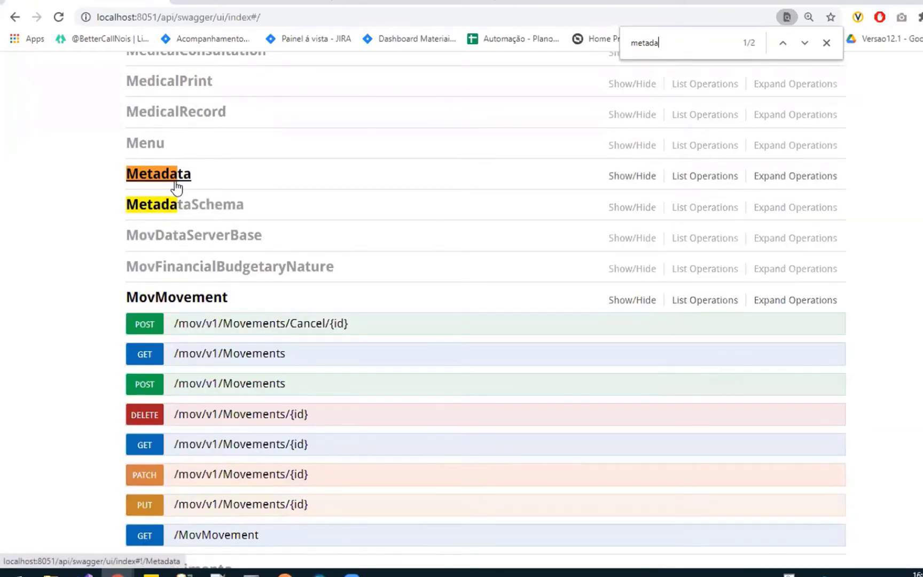
{"action": "scroll", "coordinate": [176, 187], "scroll_direction": "up", "scroll_amount": 1}
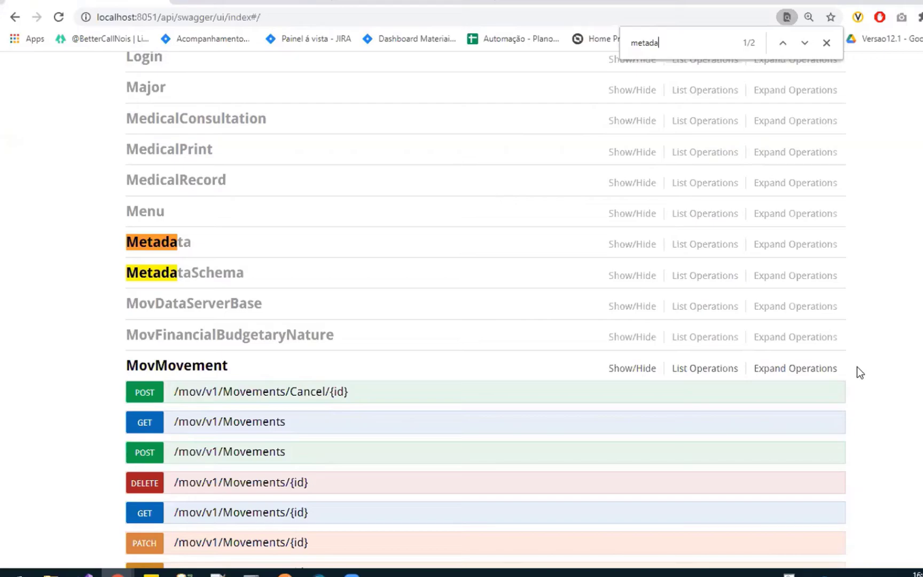
{"action": "left_click", "coordinate": [172, 245]}
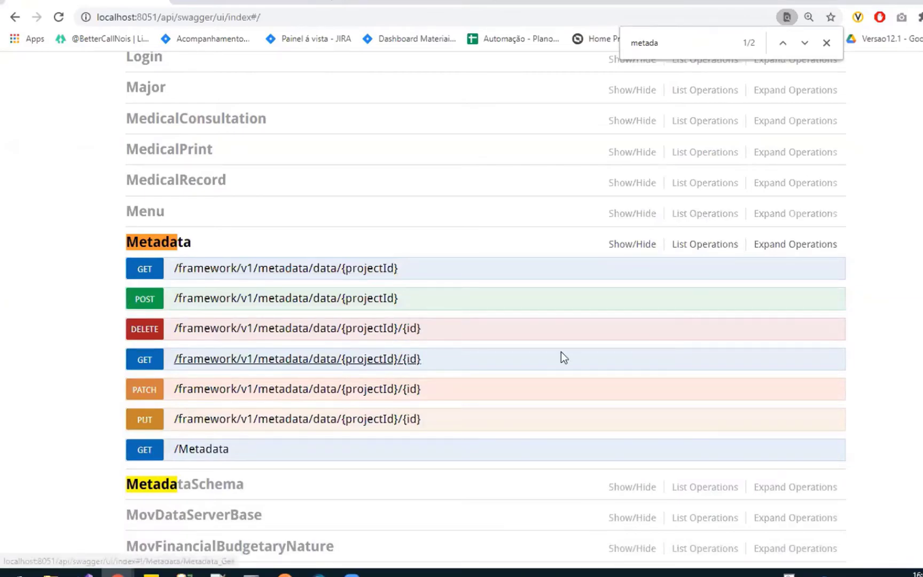
{"action": "scroll", "coordinate": [614, 359], "scroll_direction": "up", "scroll_amount": 1}
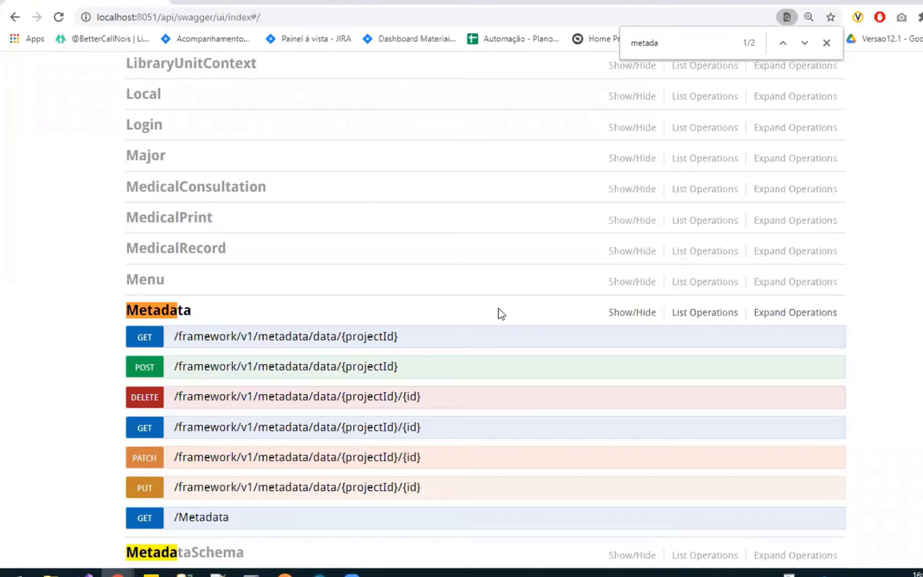
Switch to Postman, collapse the Estoque collection and open the Movimento folder's Leitura Específica request
{"action": "mouse_move", "coordinate": [284, 572]}
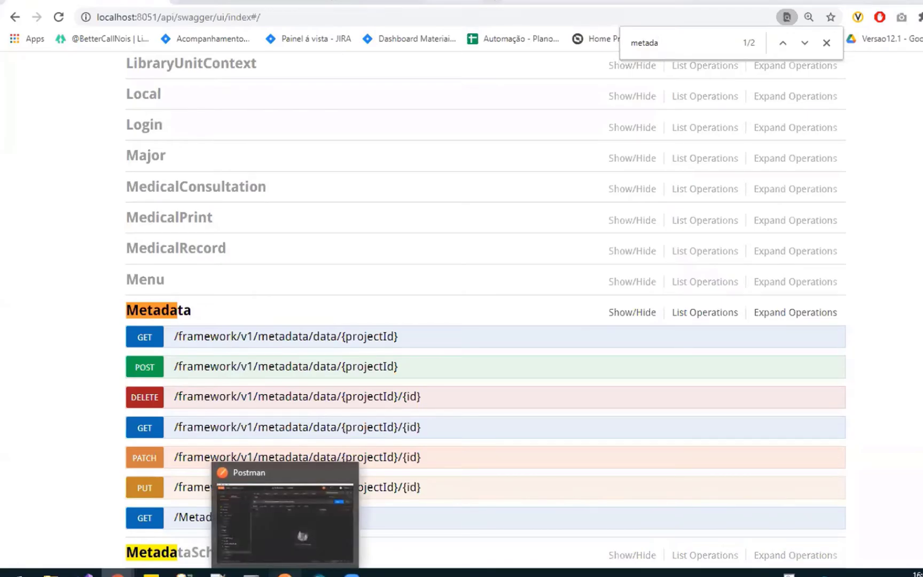
{"action": "left_click", "coordinate": [312, 508]}
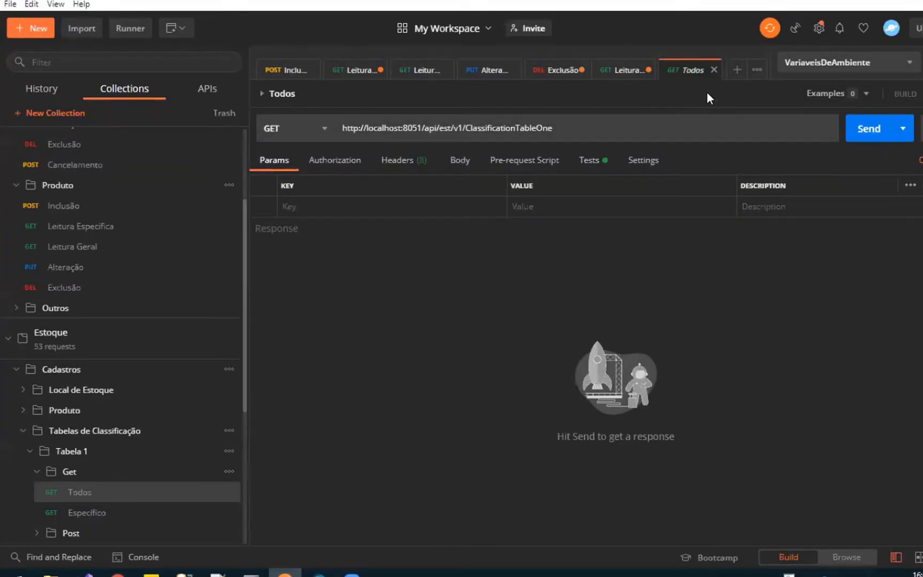
{"action": "left_click", "coordinate": [10, 341]}
{"action": "left_click", "coordinate": [135, 220]}
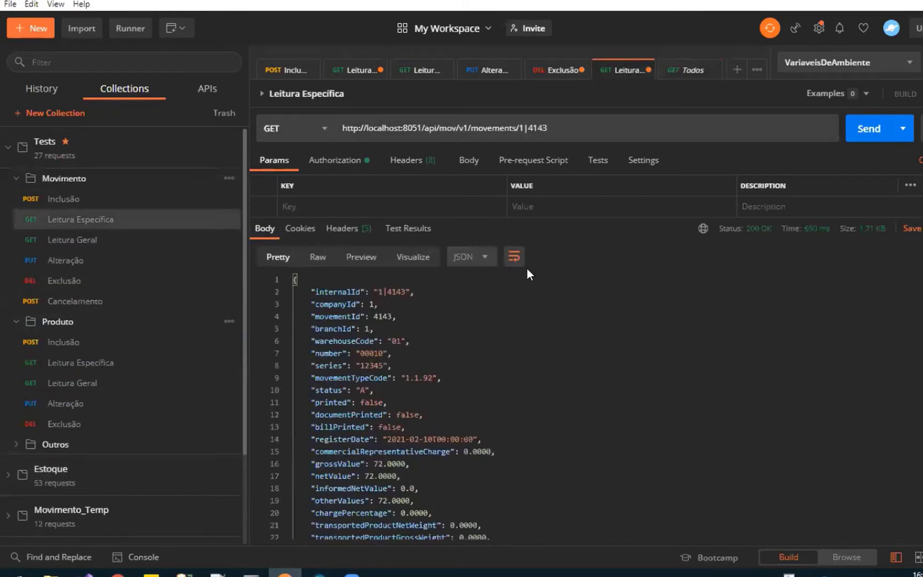
Open the Movimento folder's Inclusão request and show its full JSON body in an enlarged request pane
{"action": "left_click", "coordinate": [108, 199]}
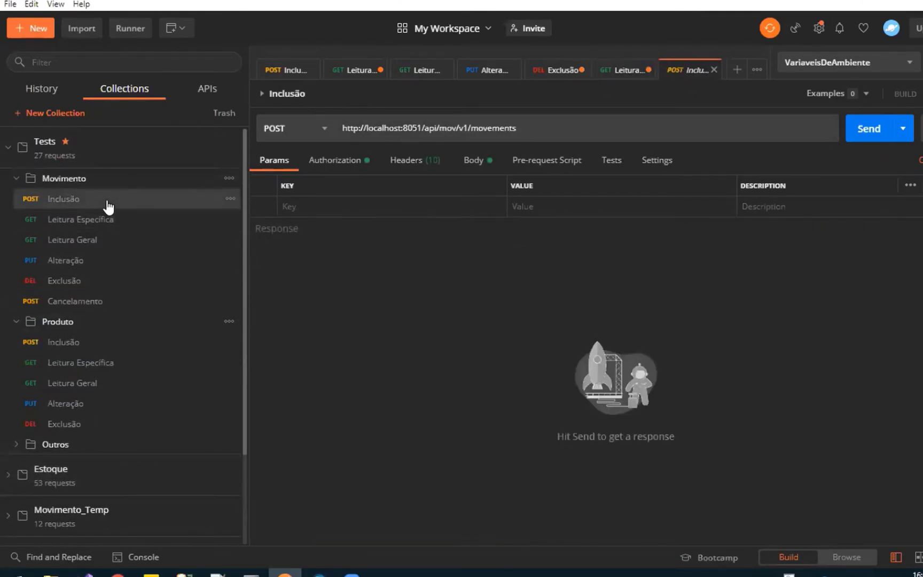
{"action": "left_click", "coordinate": [472, 160]}
{"action": "left_click_drag", "start_coordinate": [503, 212], "coordinate": [476, 475]}
{"action": "left_click", "coordinate": [416, 434]}
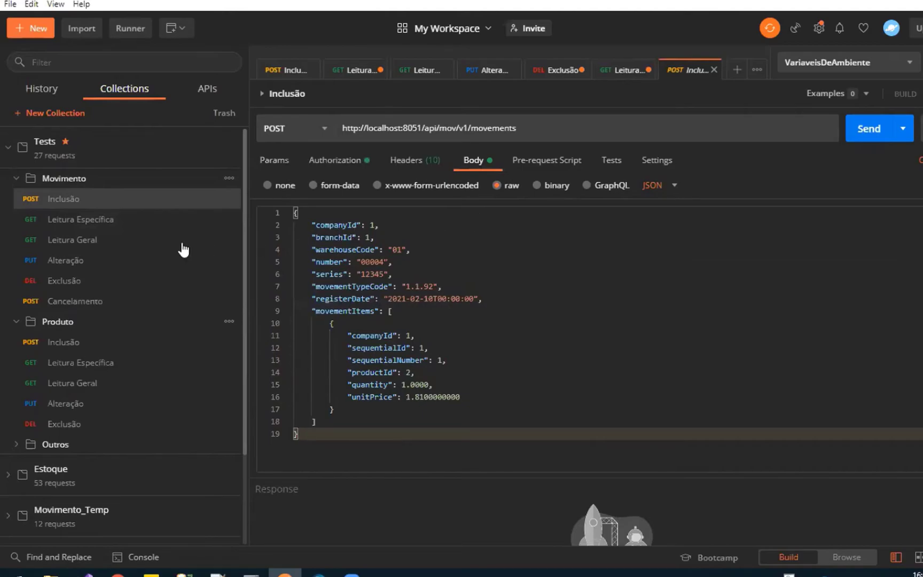
Open the Movimento folder's Leitura Específica request and copy its entire JSON response body
{"action": "left_click", "coordinate": [128, 230]}
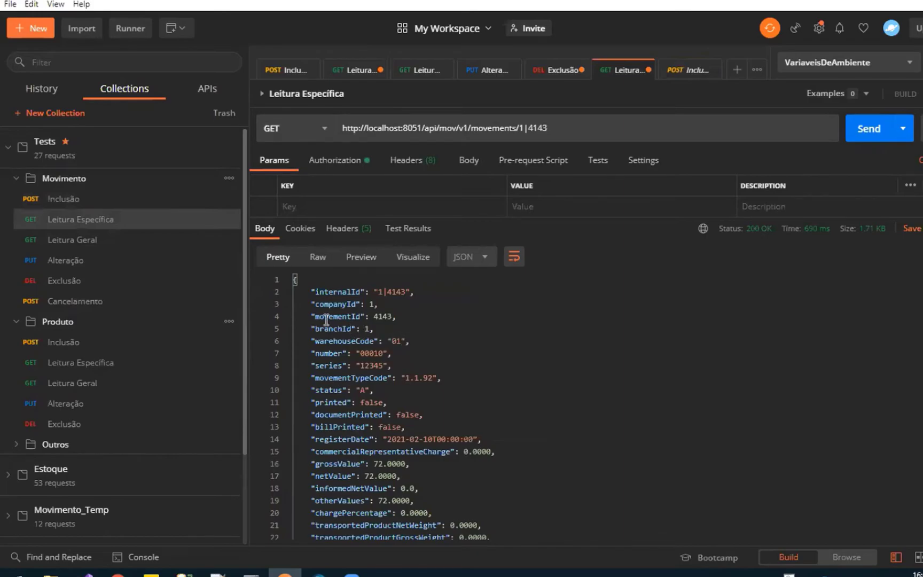
{"action": "scroll", "coordinate": [326, 320], "scroll_direction": "down", "scroll_amount": 5}
{"action": "scroll", "coordinate": [378, 348], "scroll_direction": "up", "scroll_amount": 5}
{"action": "left_click", "coordinate": [454, 345]}
{"action": "key", "text": "ctrl+a"}
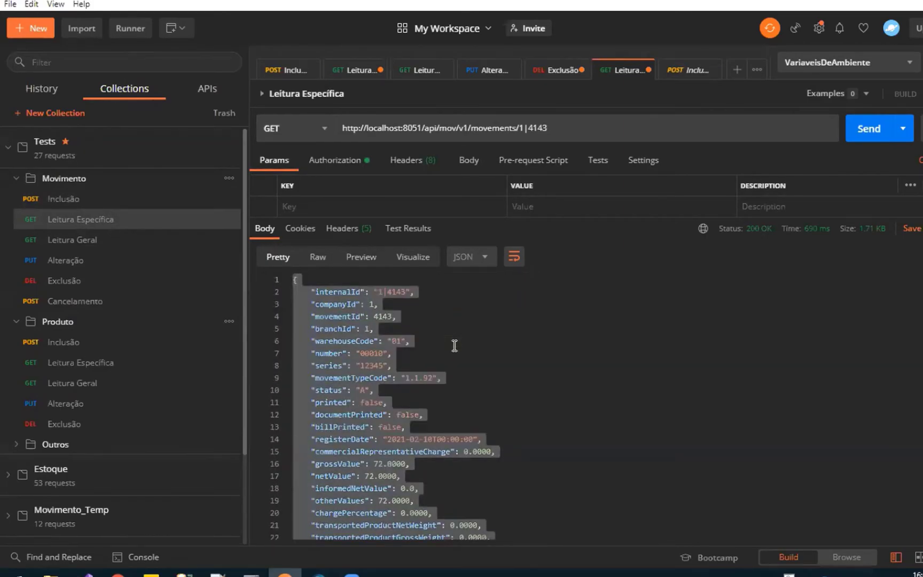
Replace the whole JSON body of the Movimento folder's Inclusão request with the copied Leitura Específica response
{"action": "left_click", "coordinate": [80, 199]}
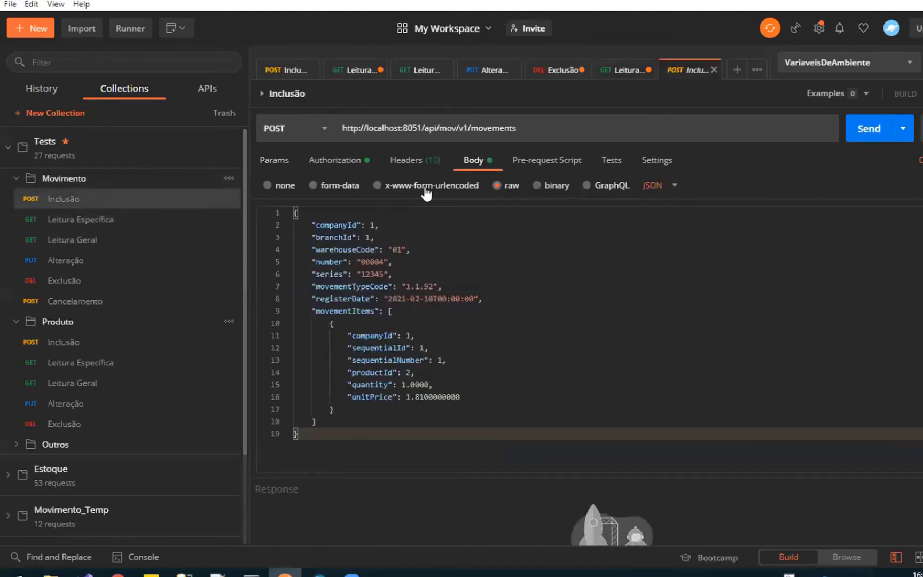
{"action": "left_click", "coordinate": [475, 285]}
{"action": "key", "text": "ctrl+a"}
{"action": "key", "text": "ctrl+v"}
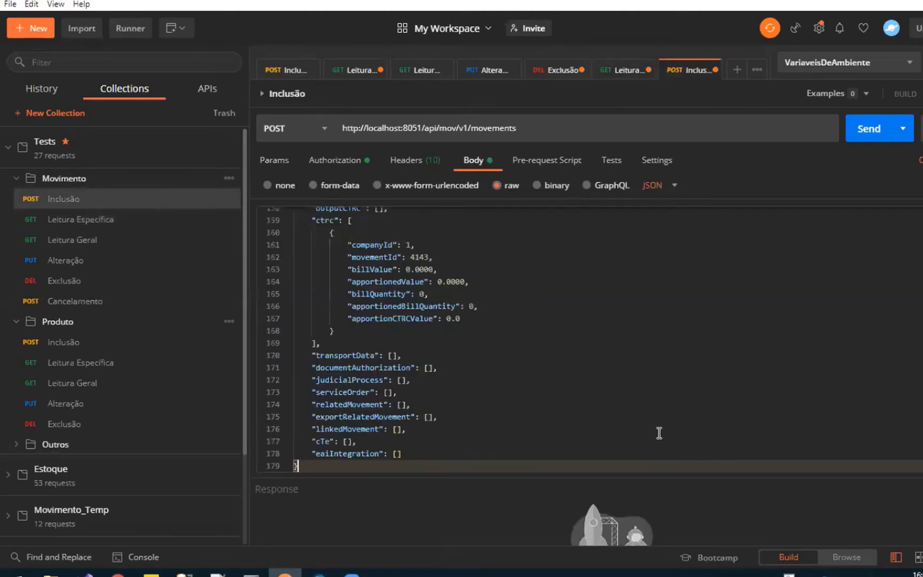
{"action": "scroll", "coordinate": [548, 428], "scroll_direction": "up", "scroll_amount": 3}
{"action": "key", "text": "ctrl+Home"}
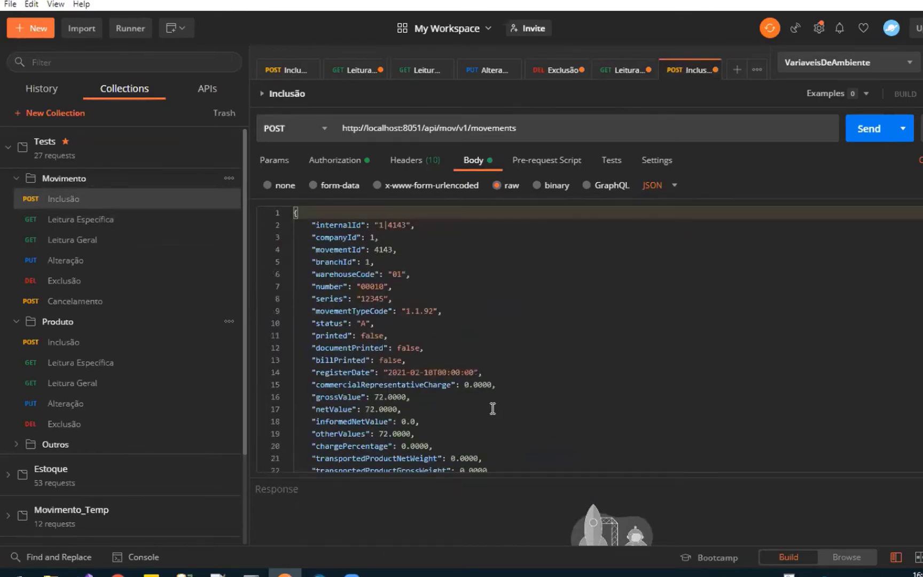
Examine the movement header fields in the Inclusão request's JSON body down to the start of movementItems
{"action": "scroll", "coordinate": [489, 407], "scroll_direction": "down", "scroll_amount": 5}
{"action": "scroll", "coordinate": [486, 406], "scroll_direction": "down", "scroll_amount": 4}
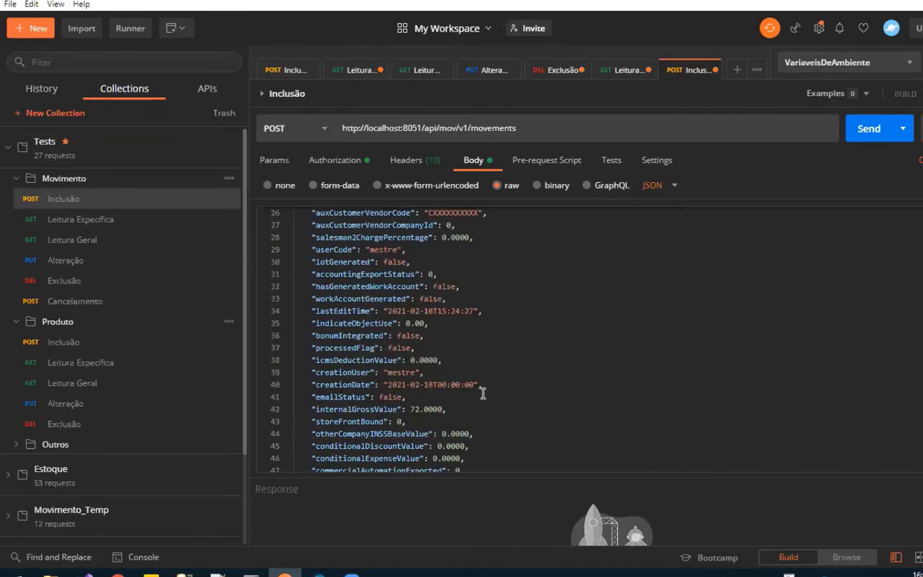
{"action": "scroll", "coordinate": [464, 382], "scroll_direction": "down", "scroll_amount": 1}
{"action": "scroll", "coordinate": [459, 380], "scroll_direction": "down", "scroll_amount": 3}
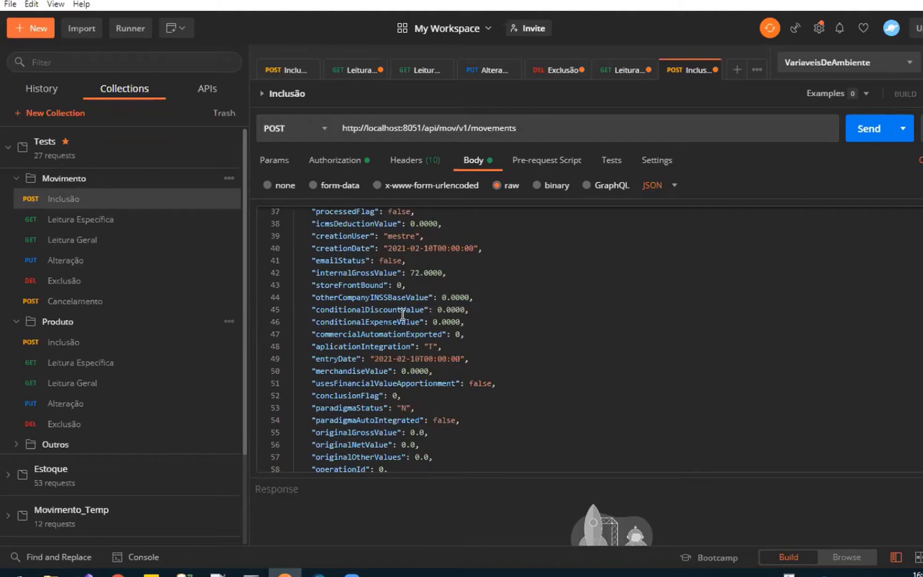
{"action": "scroll", "coordinate": [403, 314], "scroll_direction": "down", "scroll_amount": 1}
{"action": "scroll", "coordinate": [463, 272], "scroll_direction": "down", "scroll_amount": 4}
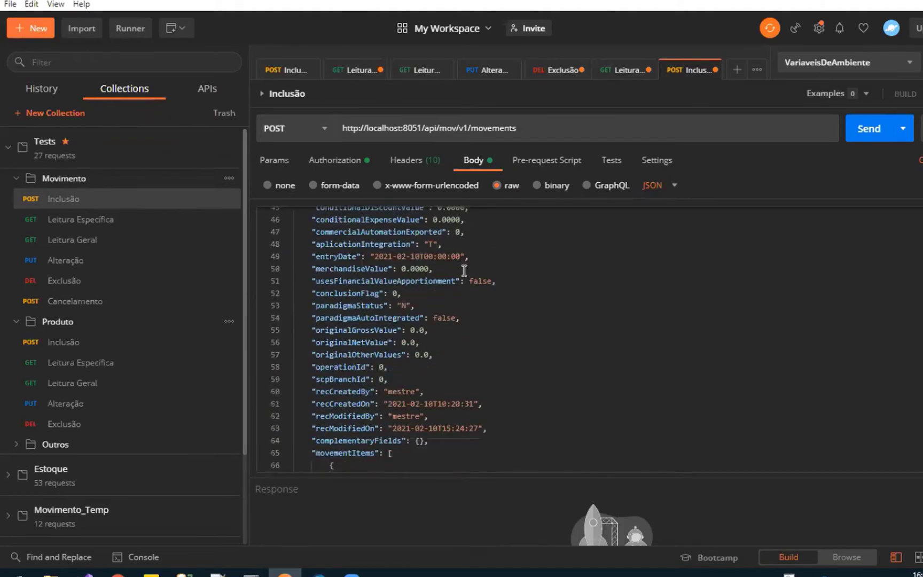
{"action": "scroll", "coordinate": [464, 310], "scroll_direction": "up", "scroll_amount": 4}
{"action": "scroll", "coordinate": [464, 310], "scroll_direction": "up", "scroll_amount": 10}
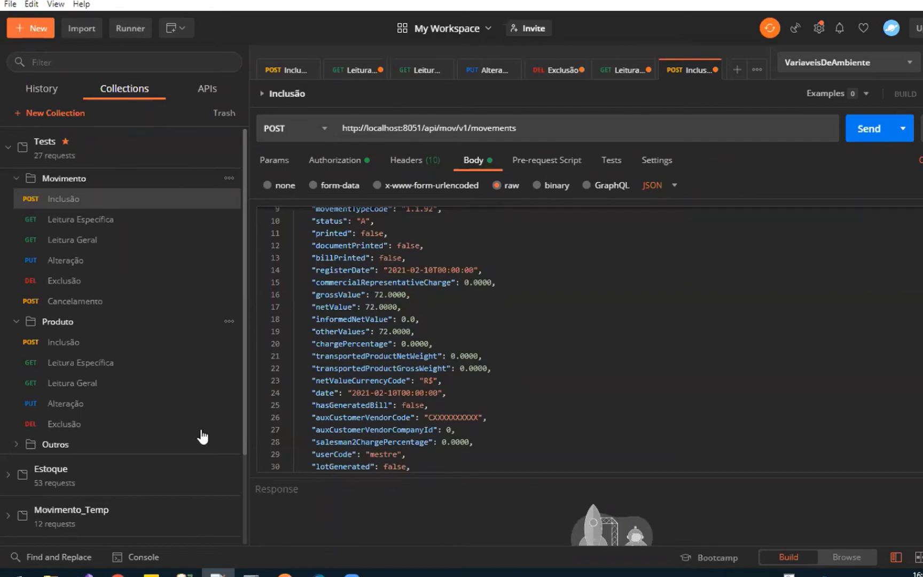
Switch to TOTVS RM and show the processes available for the Solicitação de Compras movements
{"action": "left_click", "coordinate": [319, 573]}
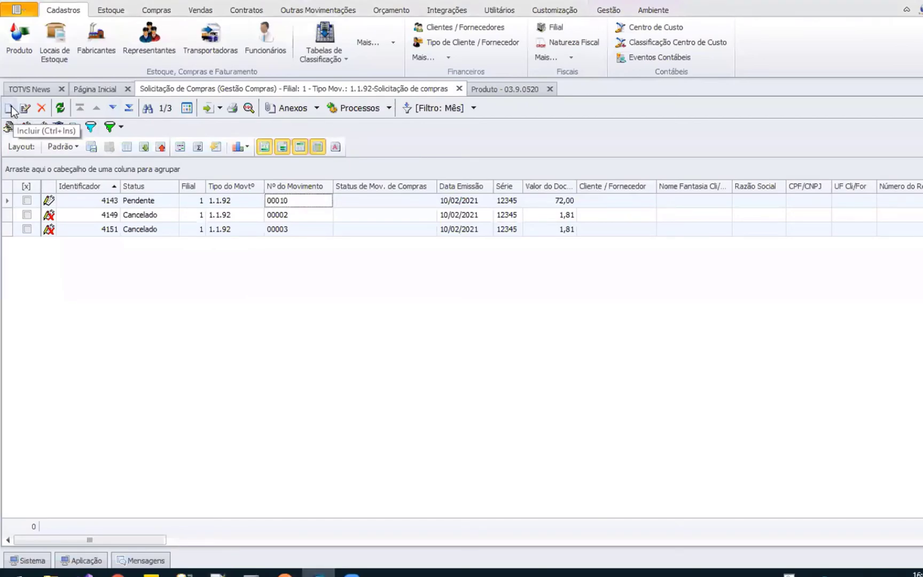
{"action": "left_click", "coordinate": [389, 108]}
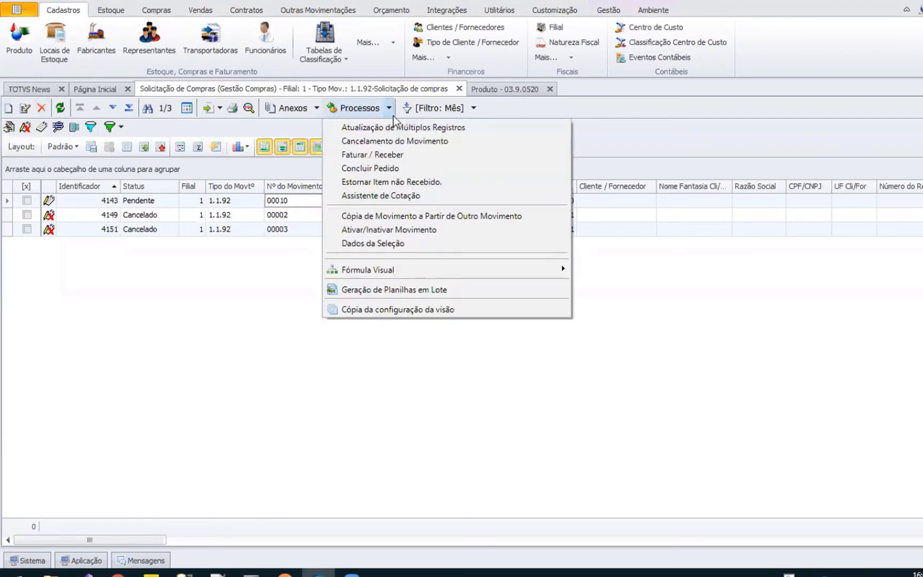
{"action": "left_click", "coordinate": [589, 142]}
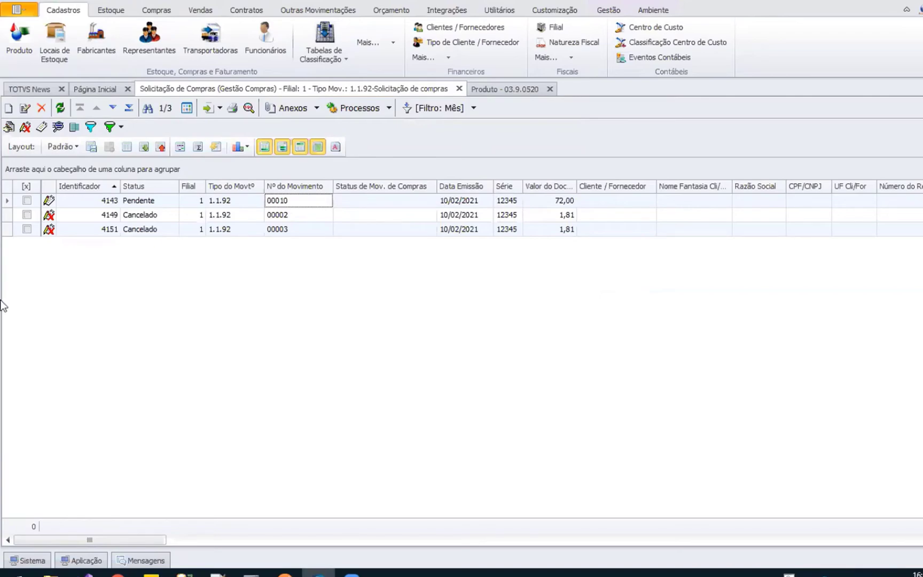
Switch to Chrome's Swagger UI window and bring up the Movements v1 API documentation page
{"action": "left_click", "coordinate": [118, 574]}
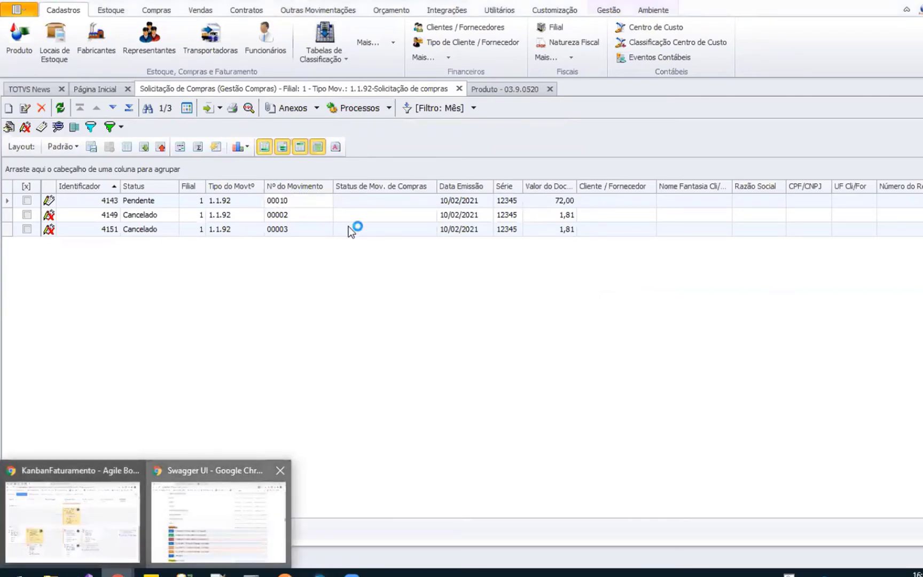
{"action": "left_click", "coordinate": [219, 521]}
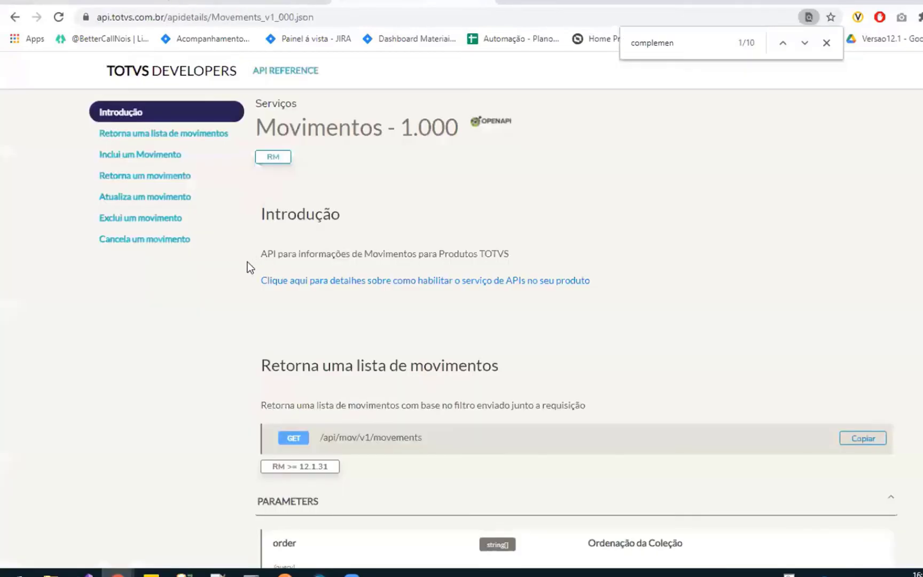
{"action": "scroll", "coordinate": [218, 278], "scroll_direction": "down", "scroll_amount": 10}
{"action": "scroll", "coordinate": [320, 319], "scroll_direction": "up", "scroll_amount": 3}
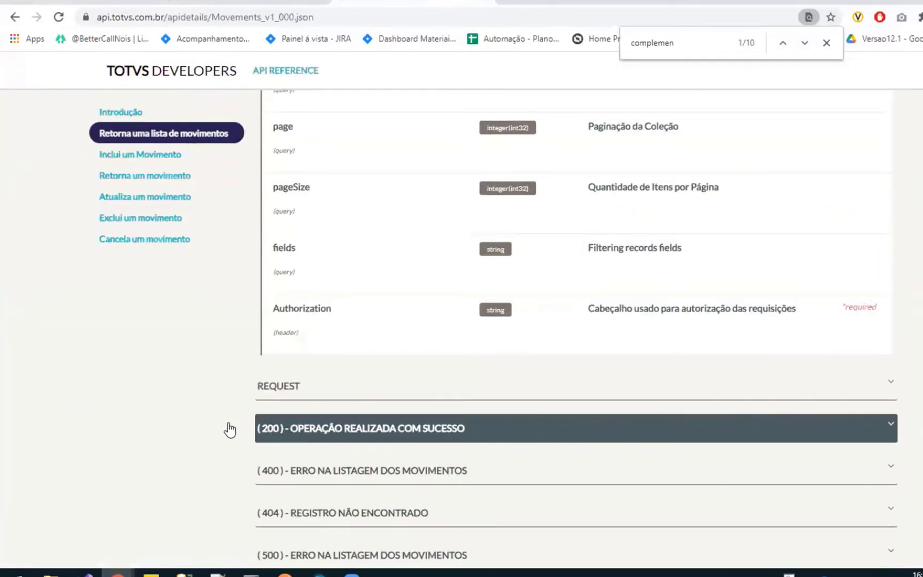
Expand the 200 response of the movement list operation and examine the TMOV database columns given for its fields
{"action": "left_click", "coordinate": [229, 428]}
{"action": "scroll", "coordinate": [200, 420], "scroll_direction": "down", "scroll_amount": 7}
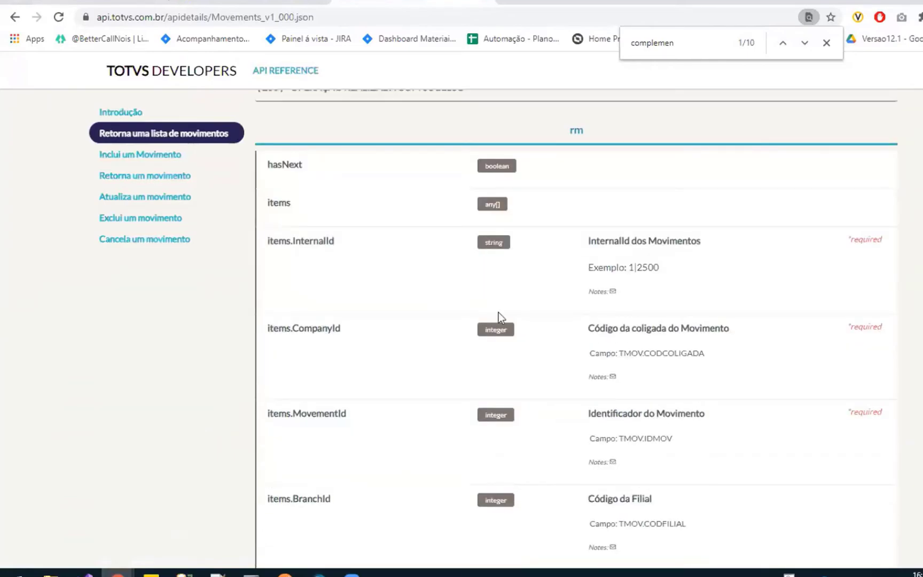
{"action": "scroll", "coordinate": [635, 278], "scroll_direction": "down", "scroll_amount": 3}
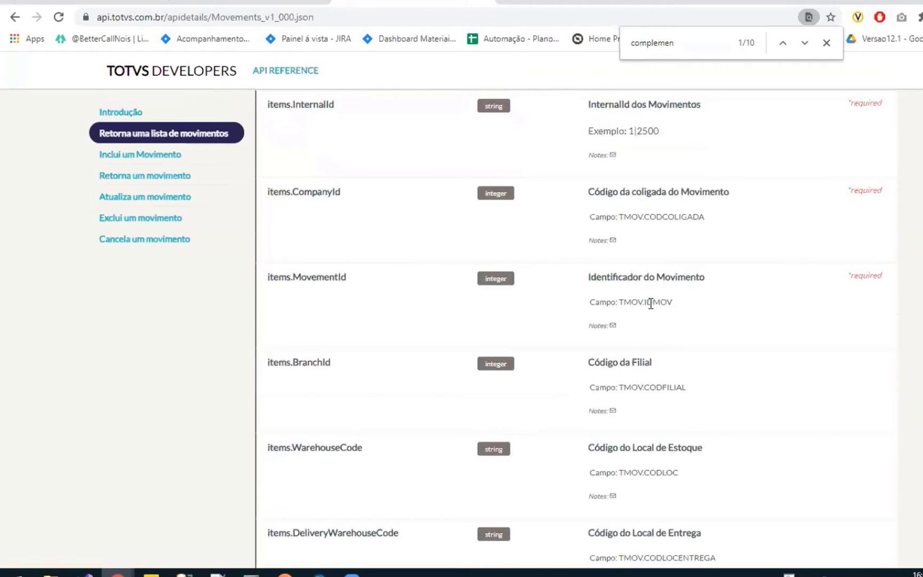
{"action": "scroll", "coordinate": [672, 313], "scroll_direction": "down", "scroll_amount": 2}
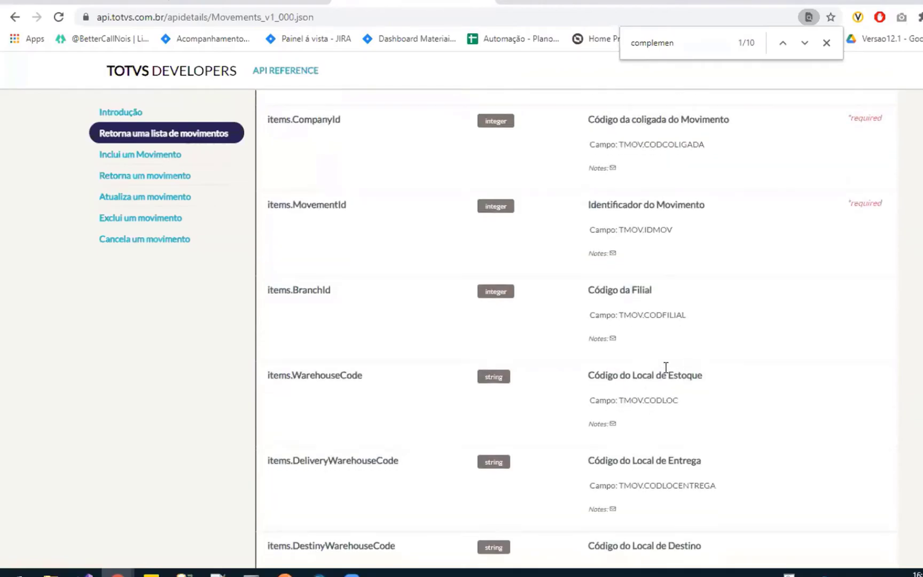
{"action": "scroll", "coordinate": [668, 352], "scroll_direction": "down", "scroll_amount": 1}
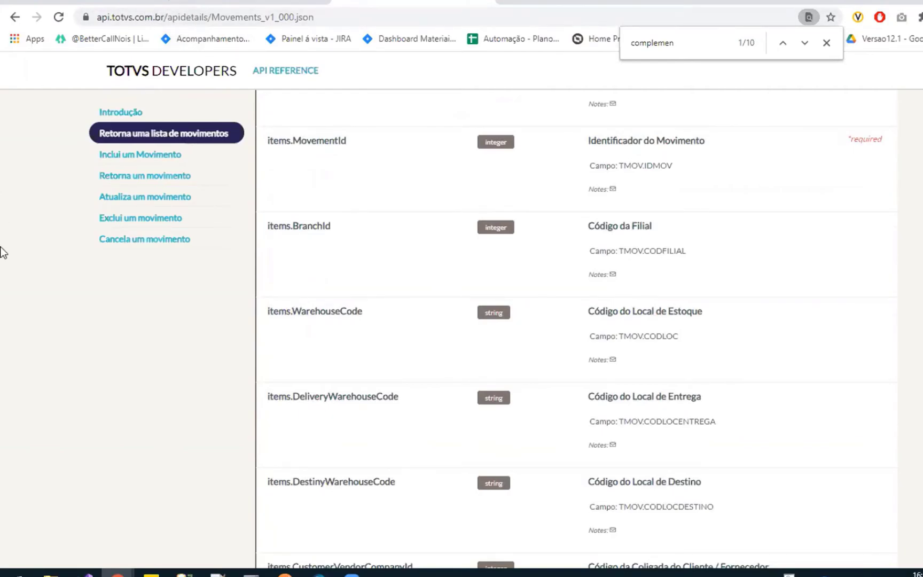
Go back to the start of the Movimentos documentation and examine the GET /api/mov/v1/movements route and its required RM version
{"action": "key", "text": "Home"}
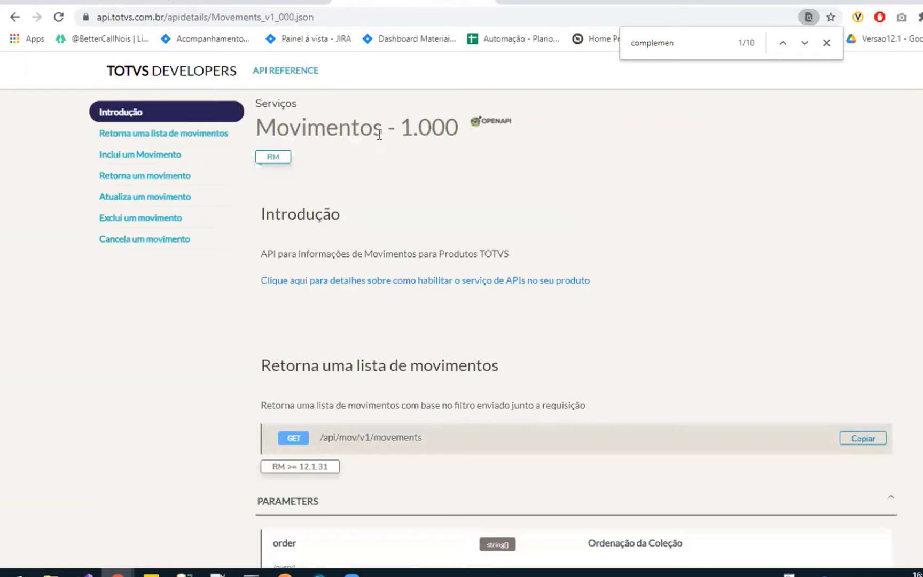
{"action": "scroll", "coordinate": [421, 319], "scroll_direction": "down", "scroll_amount": 3}
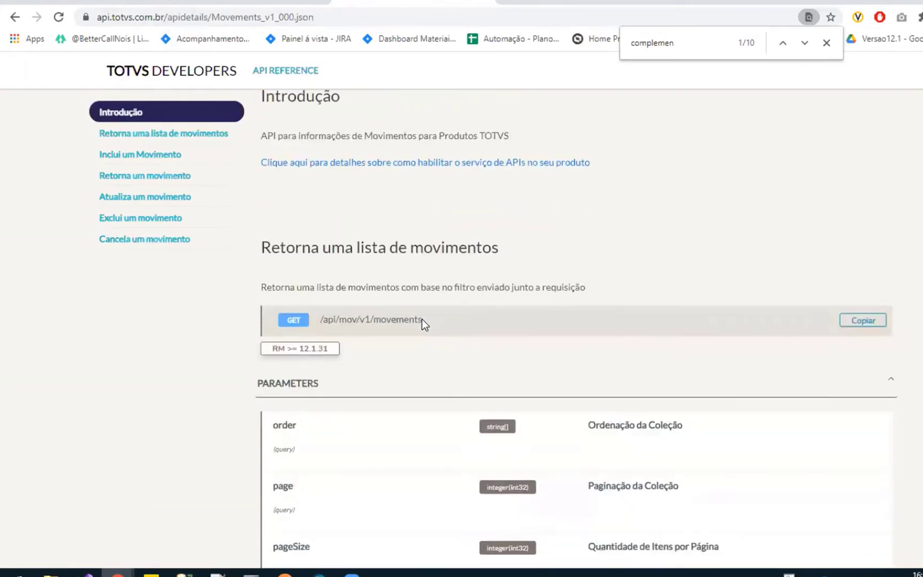
{"action": "left_click_drag", "start_coordinate": [421, 300], "coordinate": [322, 300]}
{"action": "left_click", "coordinate": [428, 302]}
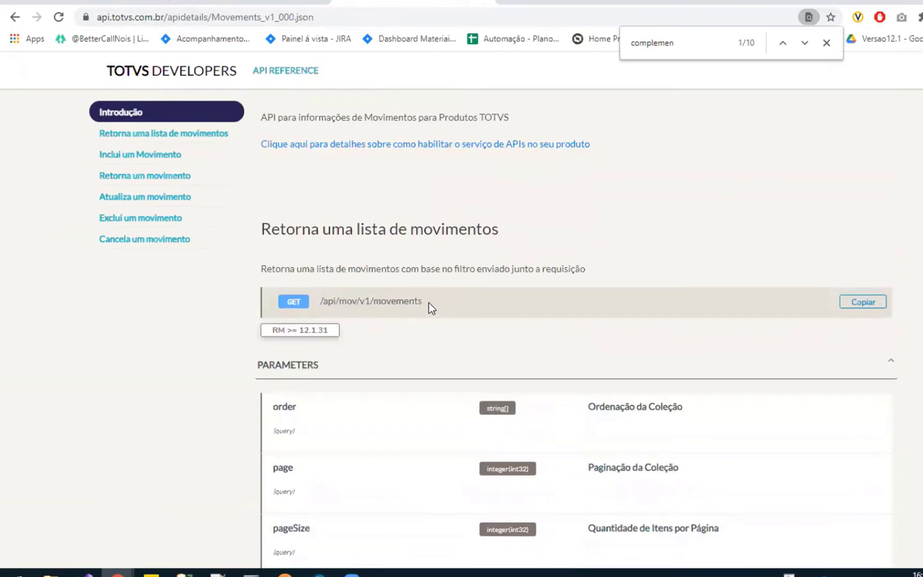
{"action": "scroll", "coordinate": [412, 303], "scroll_direction": "up", "scroll_amount": 3}
{"action": "scroll", "coordinate": [289, 373], "scroll_direction": "down", "scroll_amount": 3}
{"action": "mouse_move", "coordinate": [277, 327]}
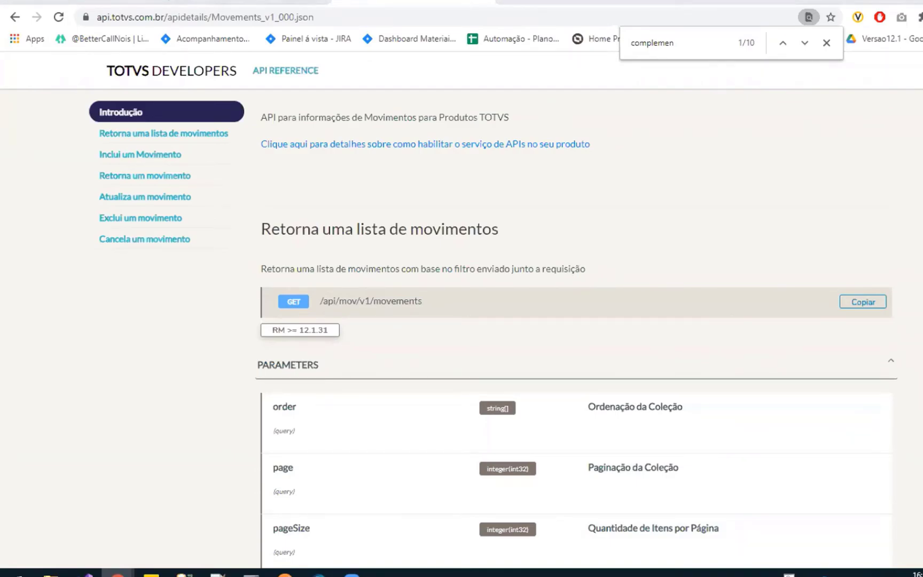
Switch to Notepad++, open RM.Host.exe.config and highlight the APIPort key and its value
{"action": "key", "text": "alt+Tab"}
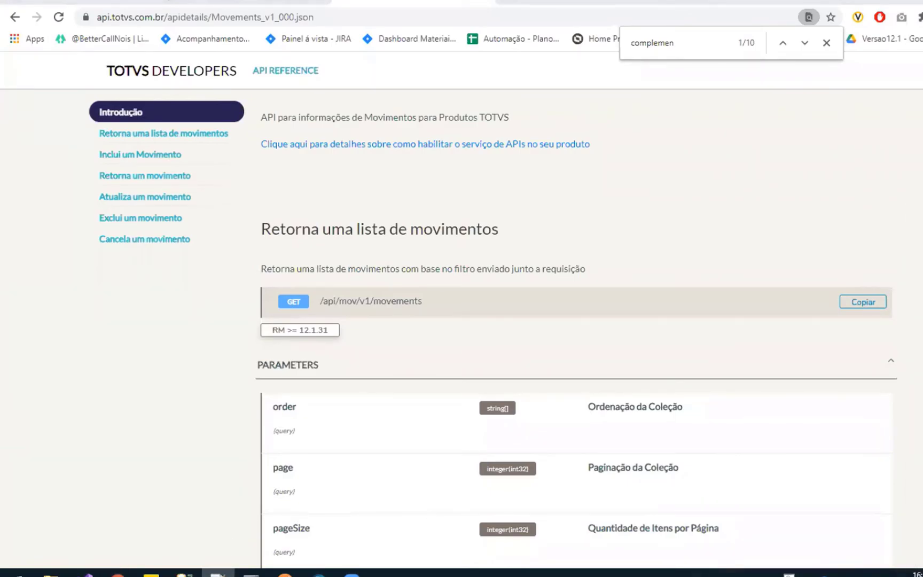
{"action": "key", "text": "alt+Tab"}
{"action": "left_click", "coordinate": [500, 140]}
{"action": "left_click", "coordinate": [506, 236]}
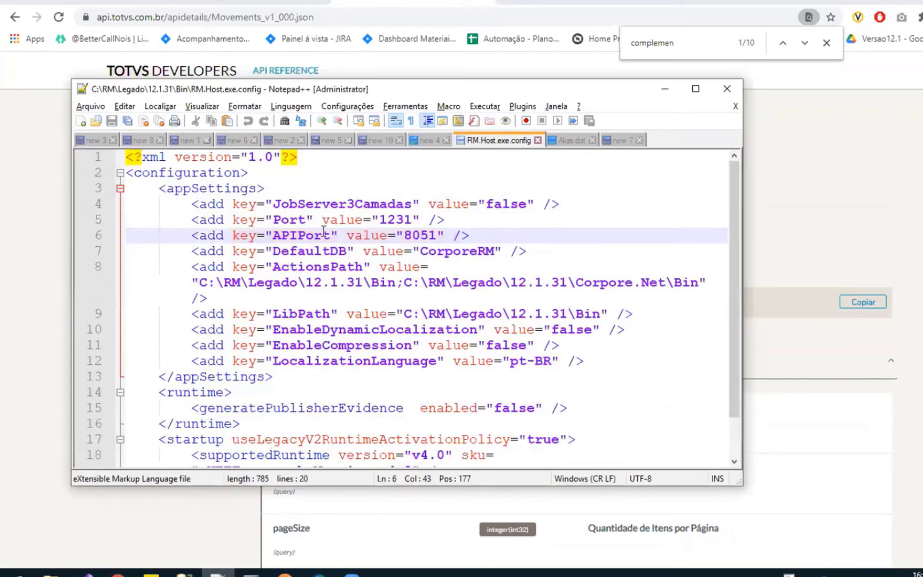
{"action": "double_click", "coordinate": [295, 238]}
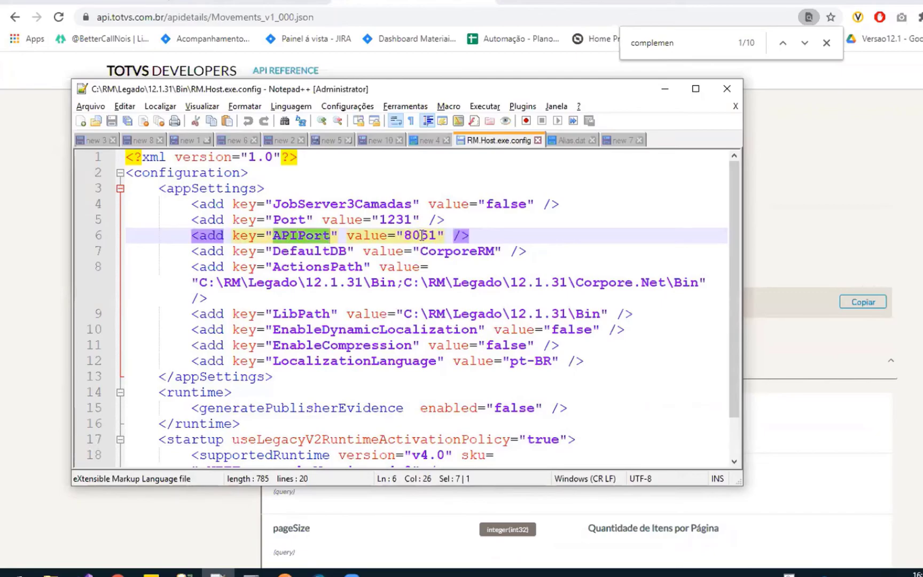
{"action": "double_click", "coordinate": [421, 235]}
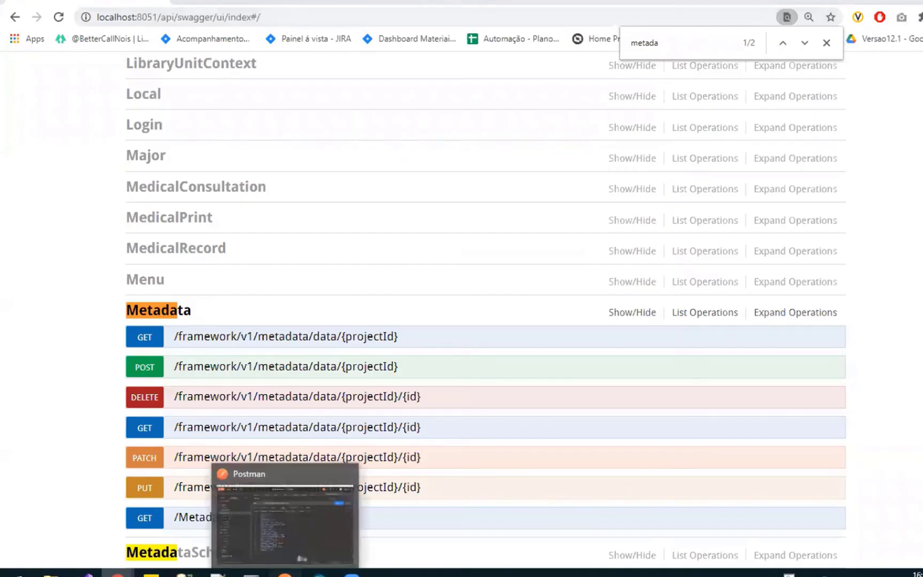
Switch to Postman to view the Inclusão request's address, and return to the DefaultDB line of RM.Host.exe.config in Notepad++
{"action": "left_click", "coordinate": [284, 572]}
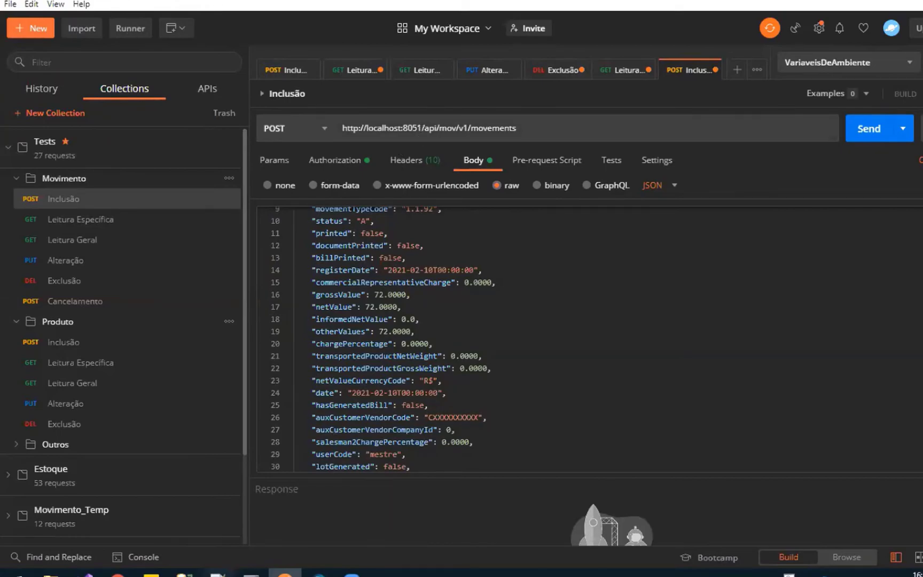
{"action": "left_click", "coordinate": [218, 572]}
{"action": "left_click", "coordinate": [540, 249]}
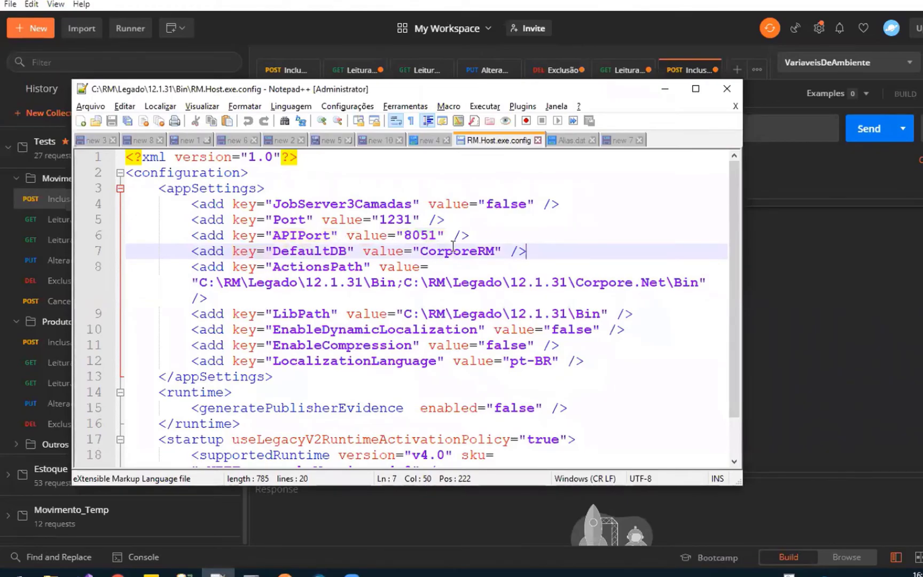
Check the CorporeRM alias in Alias.dat, and highlight the APIPort and DefaultDB lines in RM.Host.exe.config
{"action": "left_click", "coordinate": [578, 144]}
{"action": "scroll", "coordinate": [267, 211], "scroll_direction": "down", "scroll_amount": 2}
{"action": "scroll", "coordinate": [267, 211], "scroll_direction": "up", "scroll_amount": 2}
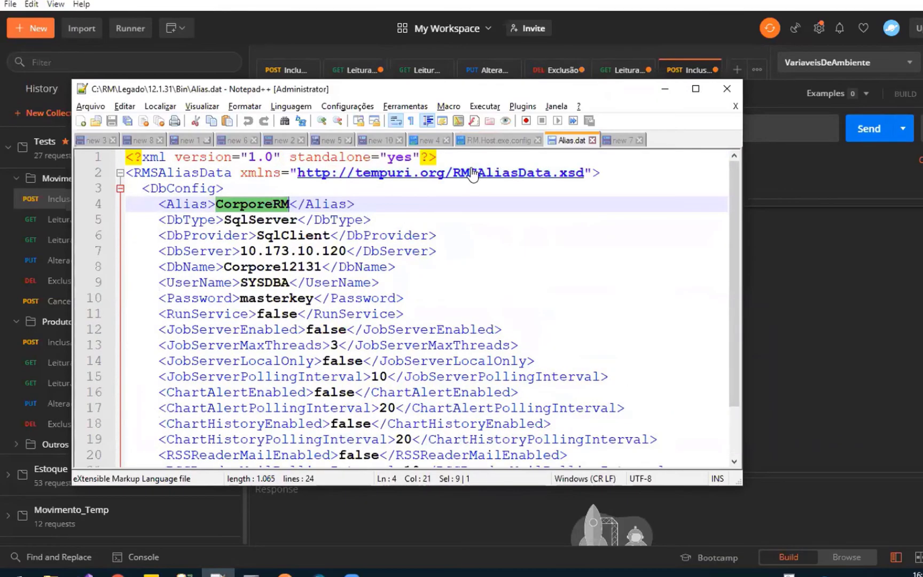
{"action": "left_click", "coordinate": [499, 137]}
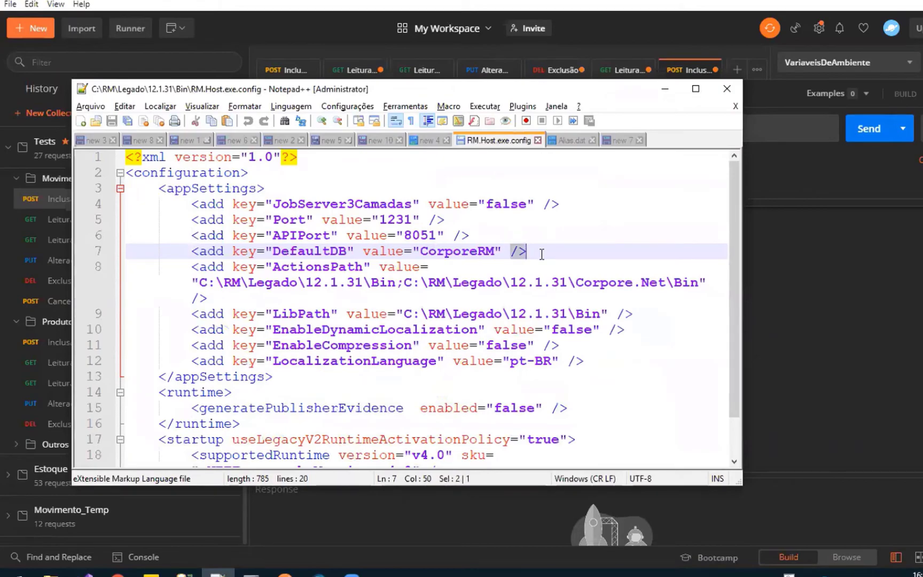
{"action": "left_click_drag", "start_coordinate": [546, 252], "coordinate": [121, 236]}
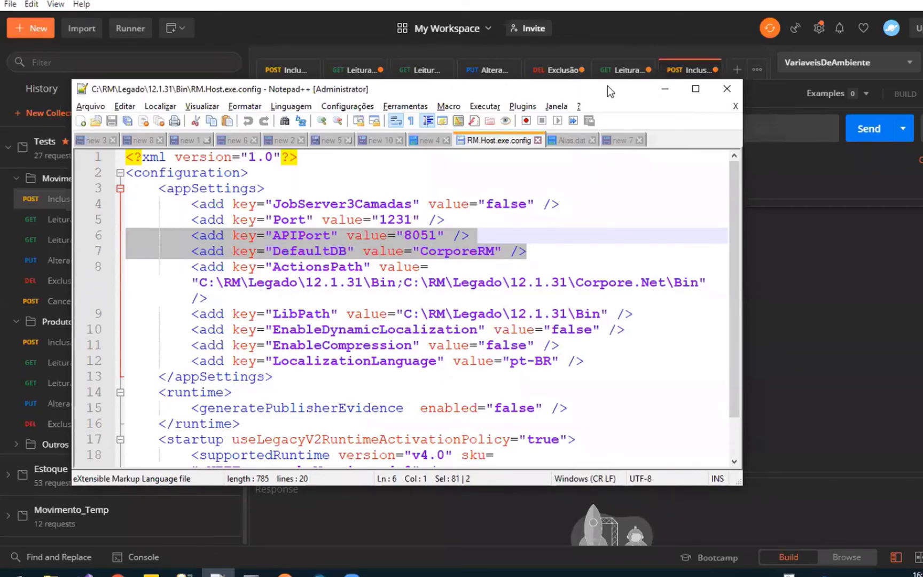
Open the question notes in the new 7 document and move the Notepad++ window away from Postman
{"action": "left_click", "coordinate": [620, 140]}
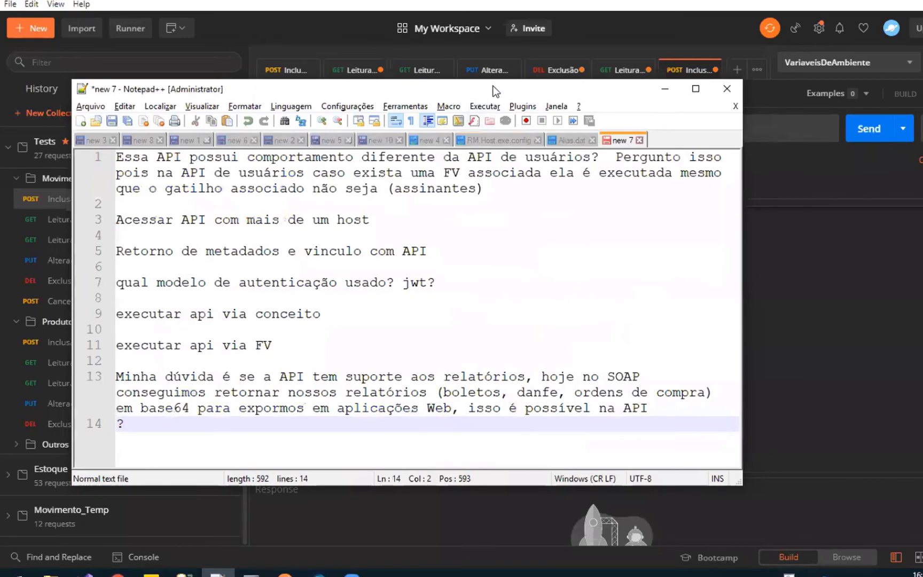
{"action": "left_click_drag", "start_coordinate": [494, 90], "coordinate": [0, 90]}
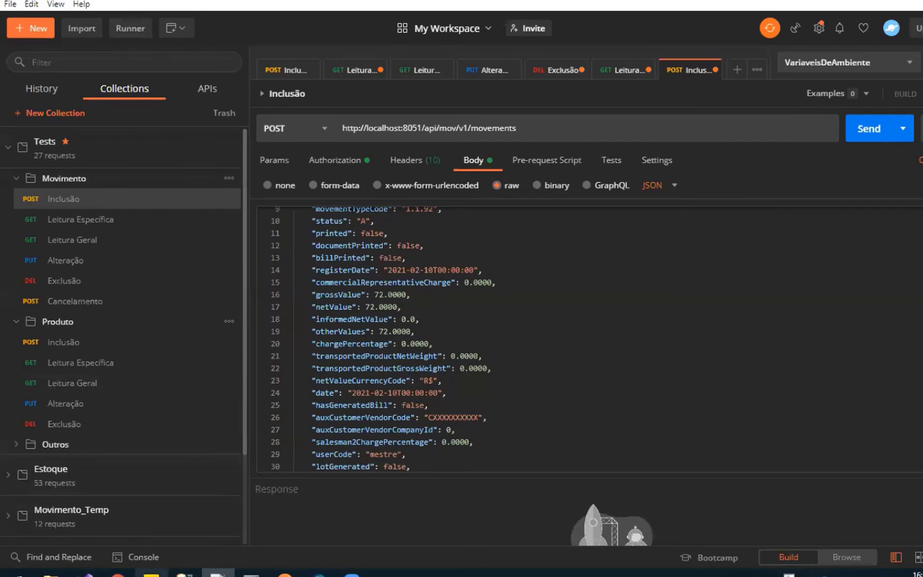
Switch to the API - Movimento e Produto presentation in Chrome and show slide 9, Pesquisa de Satisfação
{"action": "mouse_move", "coordinate": [117, 572]}
{"action": "left_click", "coordinate": [178, 535]}
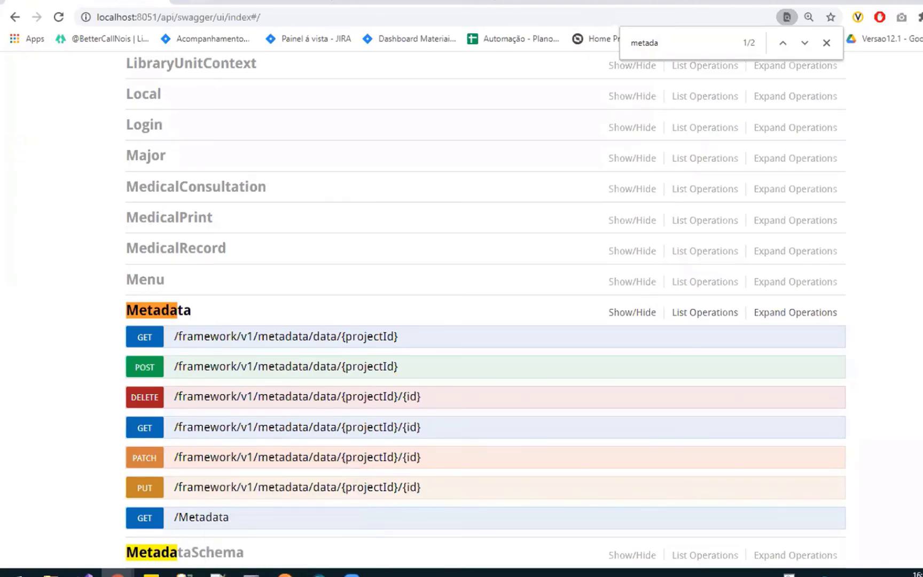
{"action": "left_click", "coordinate": [230, 1]}
{"action": "scroll", "coordinate": [114, 316], "scroll_direction": "down", "scroll_amount": 4}
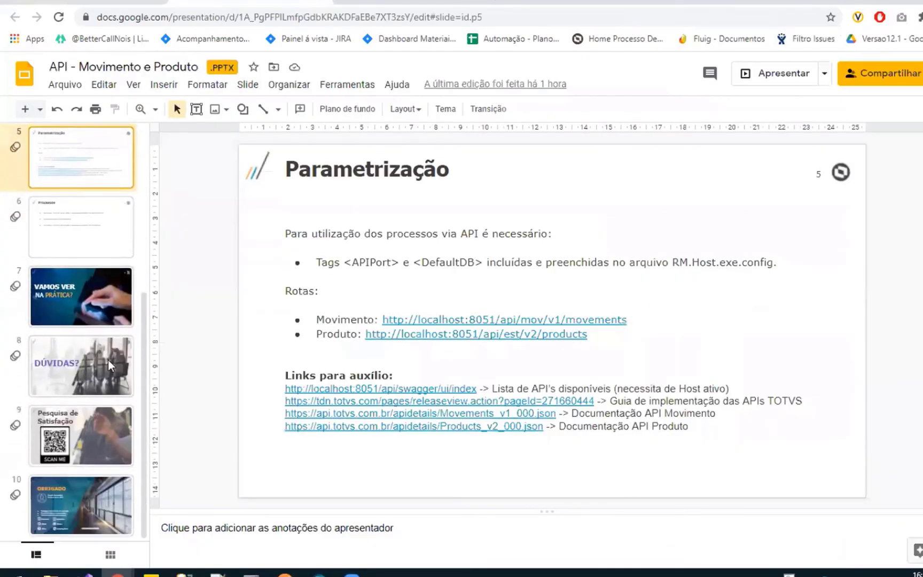
{"action": "left_click", "coordinate": [84, 434]}
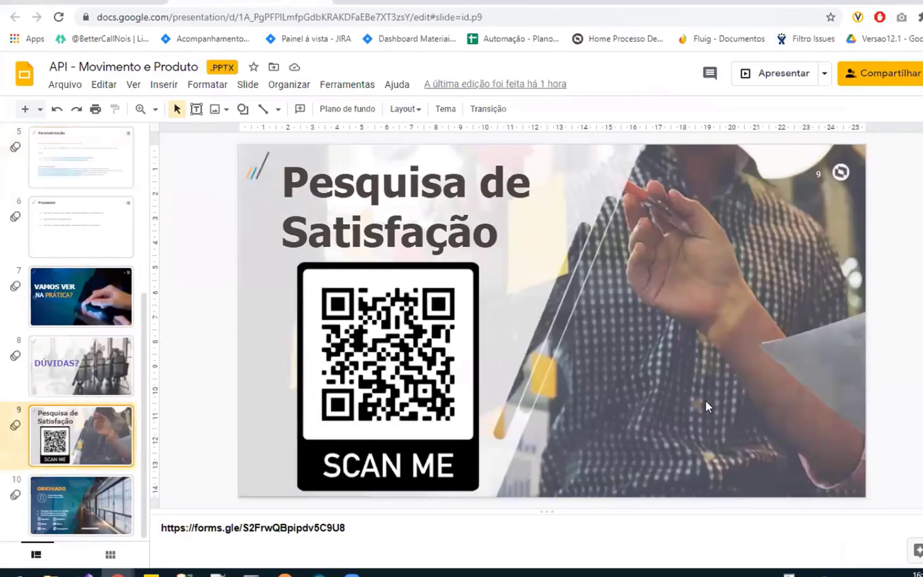